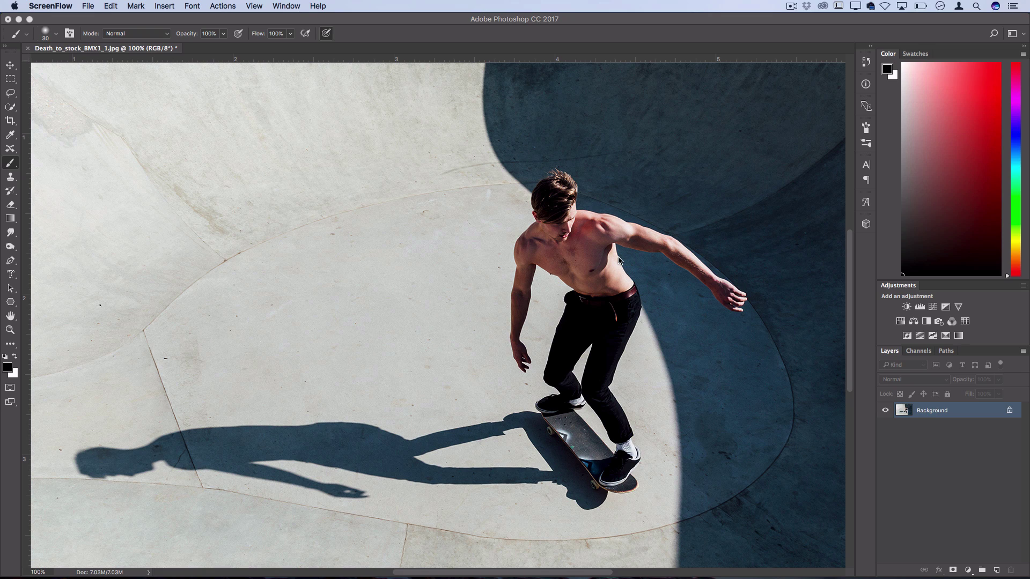
Step: Bring Photoshop with the photo Death_to_stock_BMX1_1.jpg to the front
left_click(615, 179)
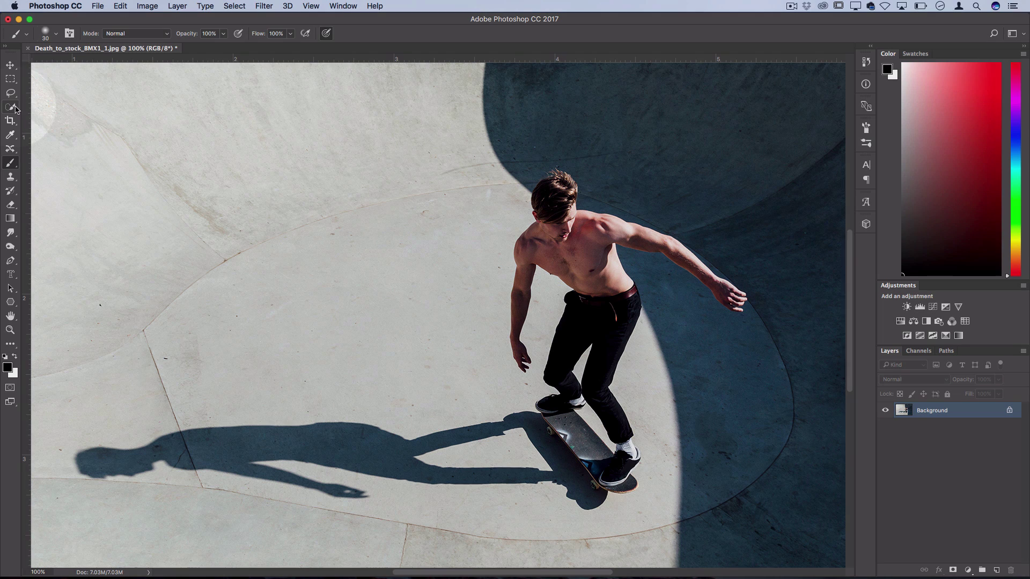
Step: Select the skater's torso and raised arm with the Quick Selection Tool at brush sizes 20 and 15
left_click_drag(10, 106, 37, 107)
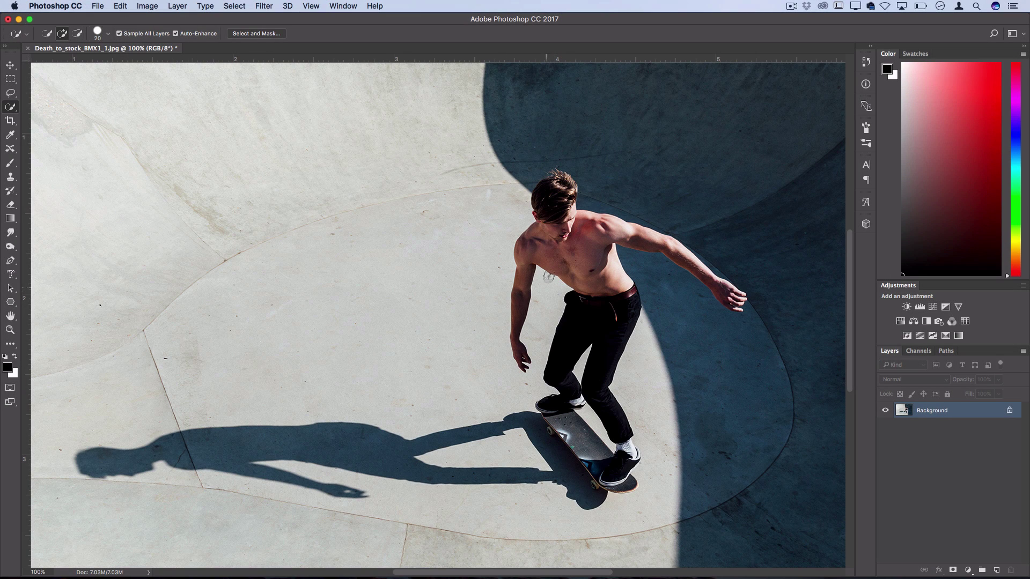
key("bracketright")
key("bracketright")
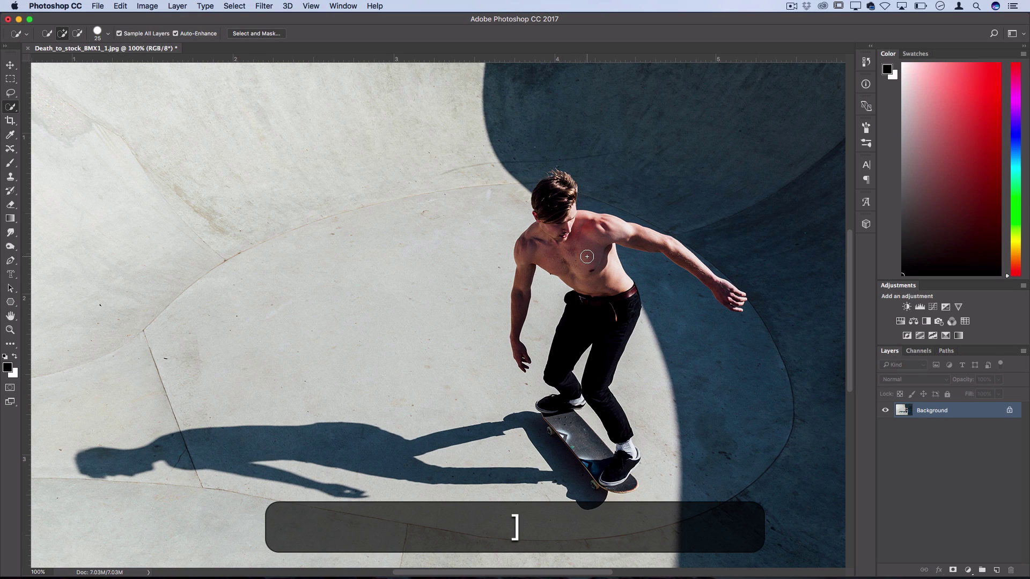
key("bracketleft")
key("bracketleft")
mouse_move(584, 251)
left_mouse_down()
mouse_move(602, 230)
mouse_move(556, 206)
left_mouse_up()
key("bracketleft")
key("bracketleft")
key("bracketleft")
mouse_move(632, 231)
left_mouse_down()
mouse_move(695, 262)
mouse_move(691, 252)
mouse_move(669, 248)
mouse_move(700, 267)
left_mouse_up()
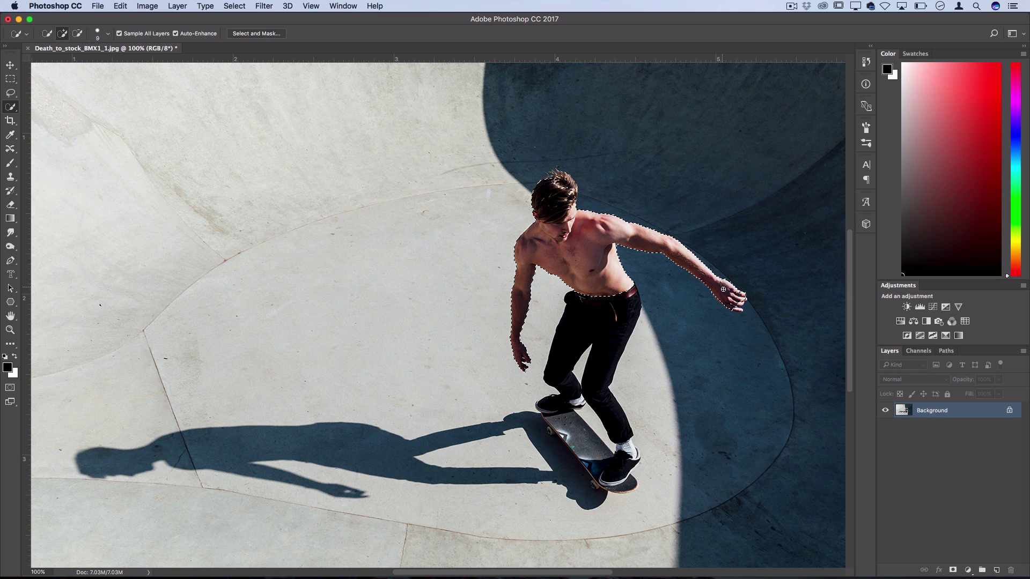
Step: Add the pants, legs, shoe, skateboard deck and the board's shadow to the selection
left_click(606, 306)
left_click(616, 478)
left_click(606, 476)
left_click_drag(578, 453, 587, 465)
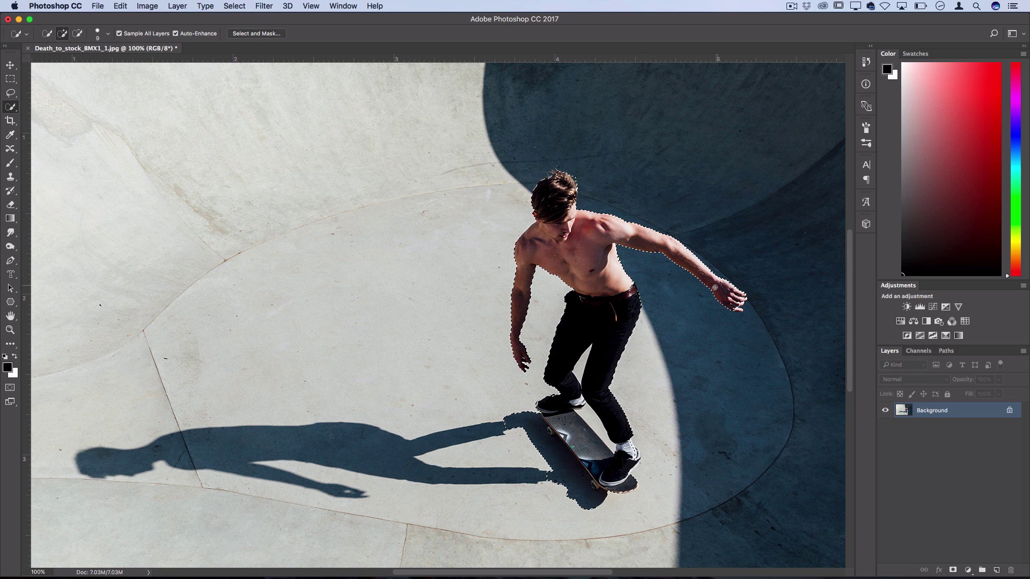
Step: Copy the selected skater onto Layer 1, toggling Background visibility to check the cut-out
right_click(616, 256)
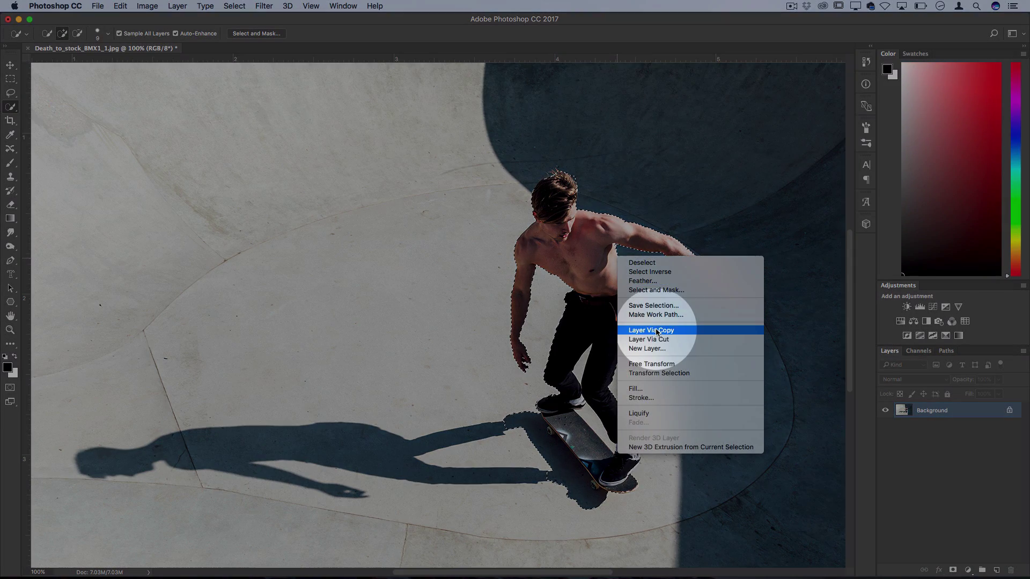
left_click(657, 330)
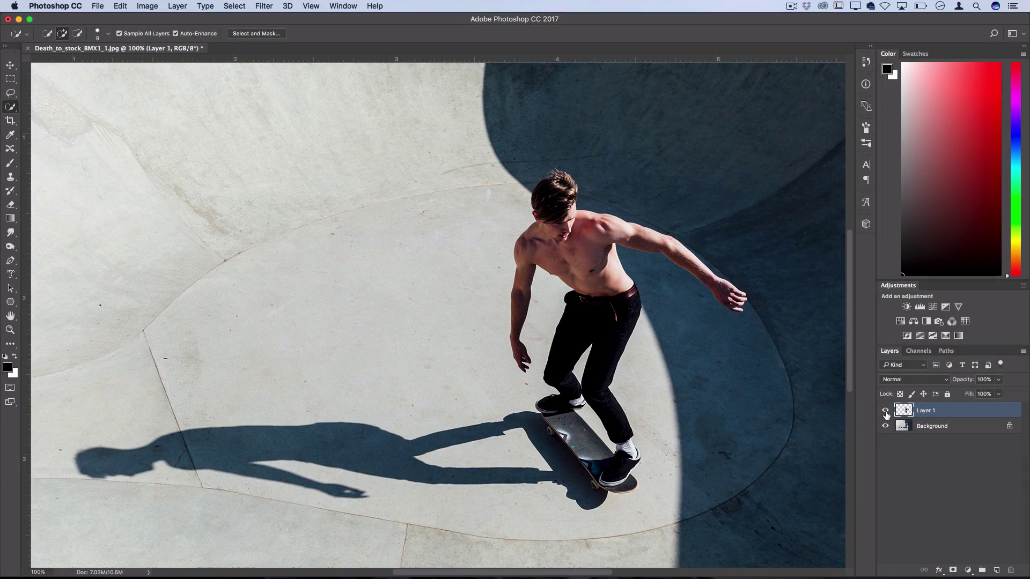
left_click(885, 426)
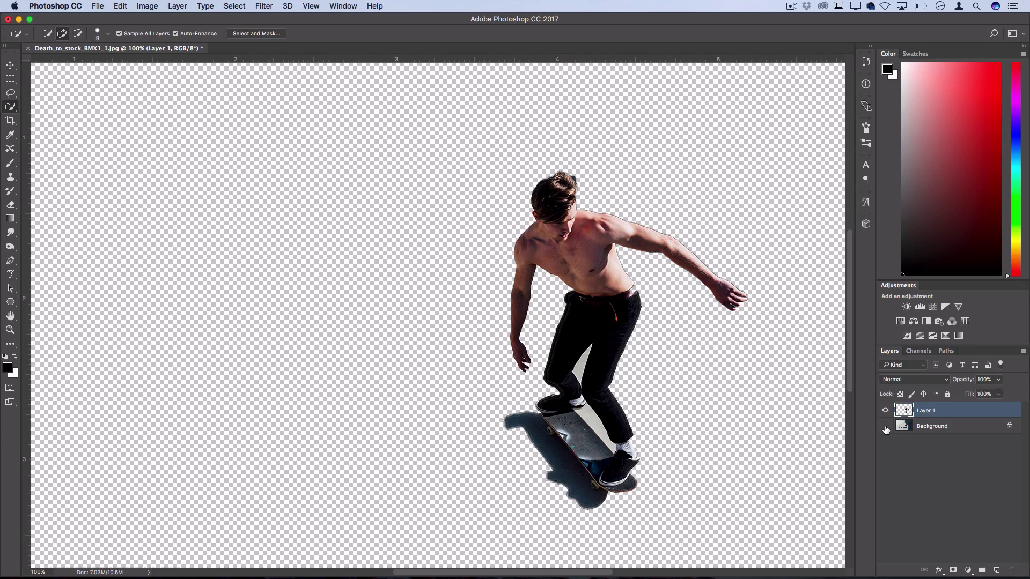
left_click(886, 426)
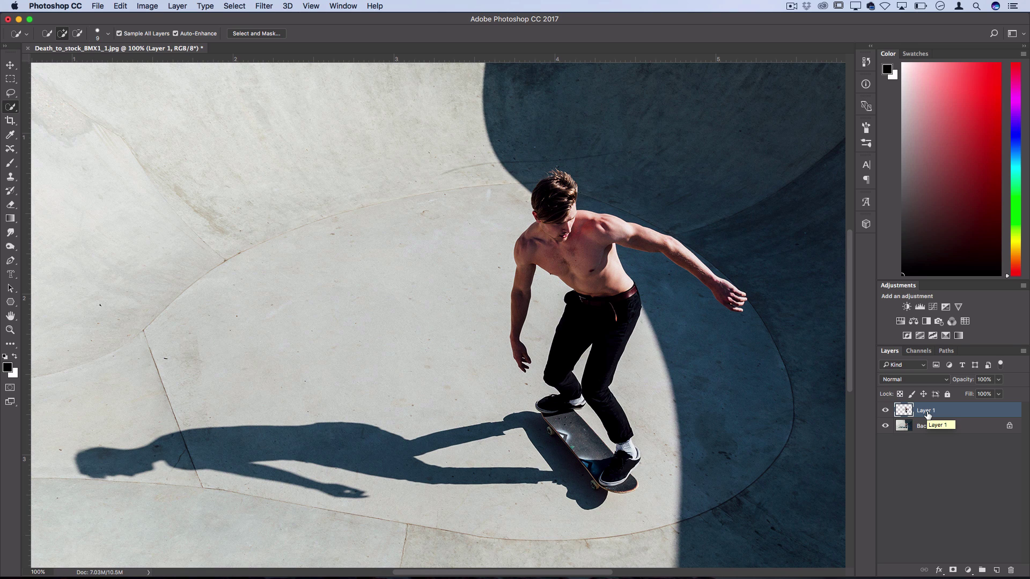
Step: Duplicate Layer 1 as Layer 1 copy and make Layer 1 the working layer
key("super+j")
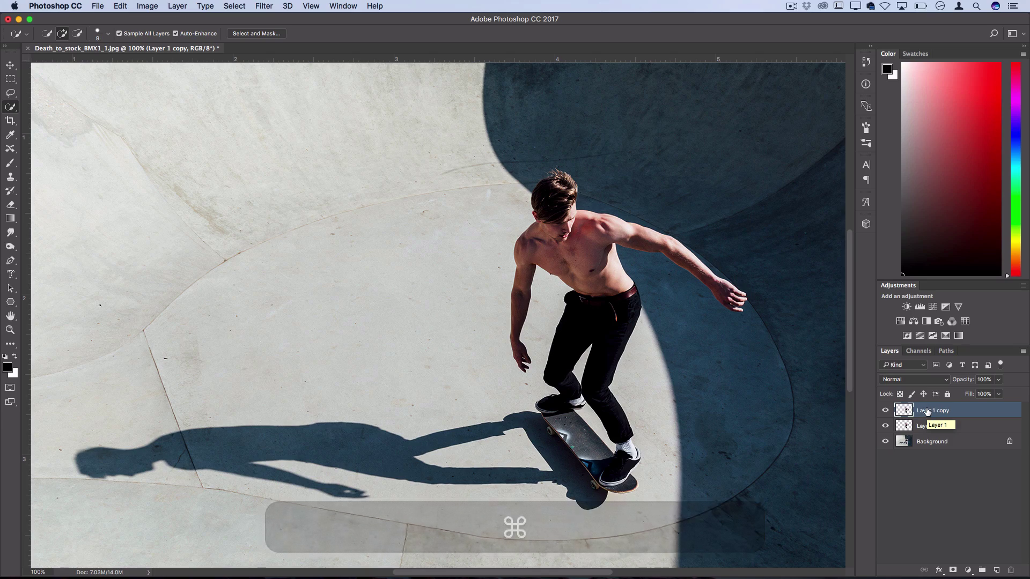
right_click(927, 414)
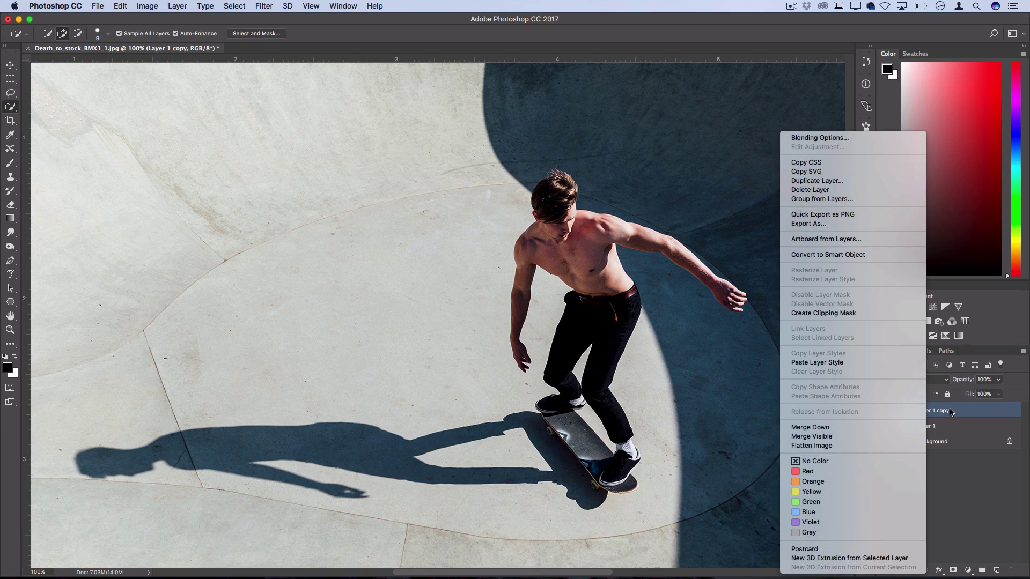
left_click(951, 412)
left_click(936, 425)
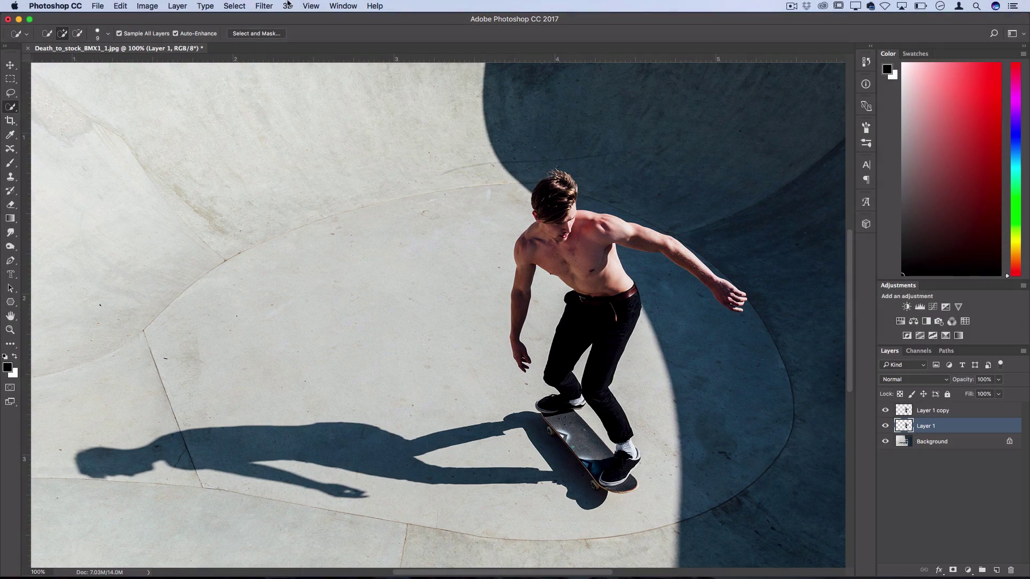
Step: Open Liquify on Layer 1 and push a bump out of the upper arm with a size-35 brush
left_click(263, 6)
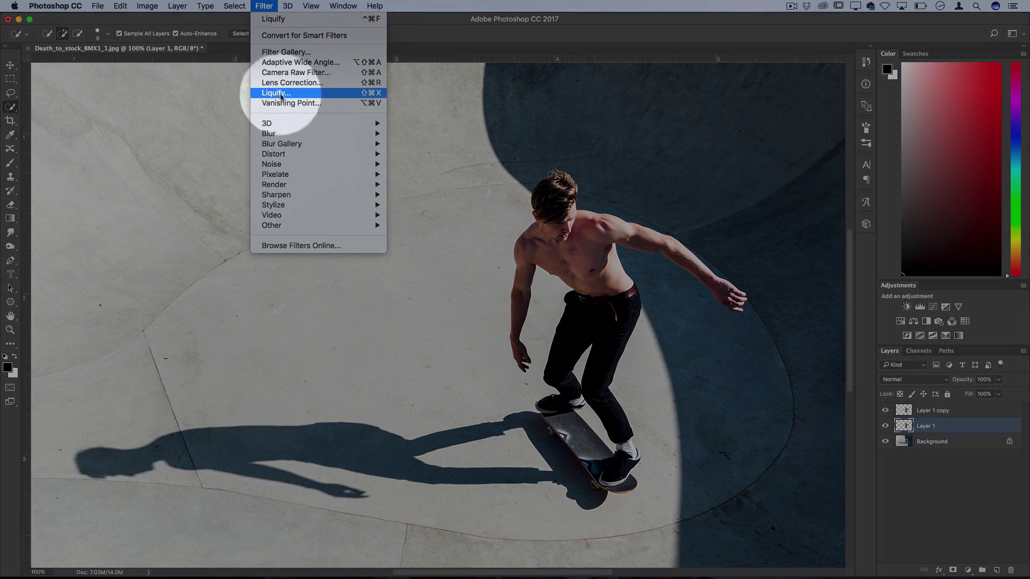
left_click(281, 94)
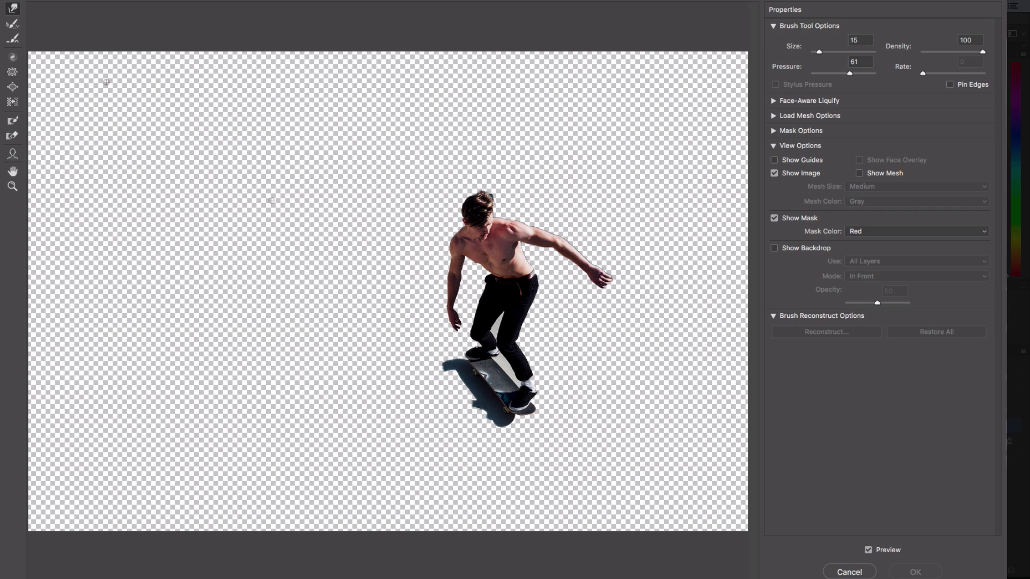
key("bracketright")
key("bracketright")
left_click_drag(556, 244, 566, 226)
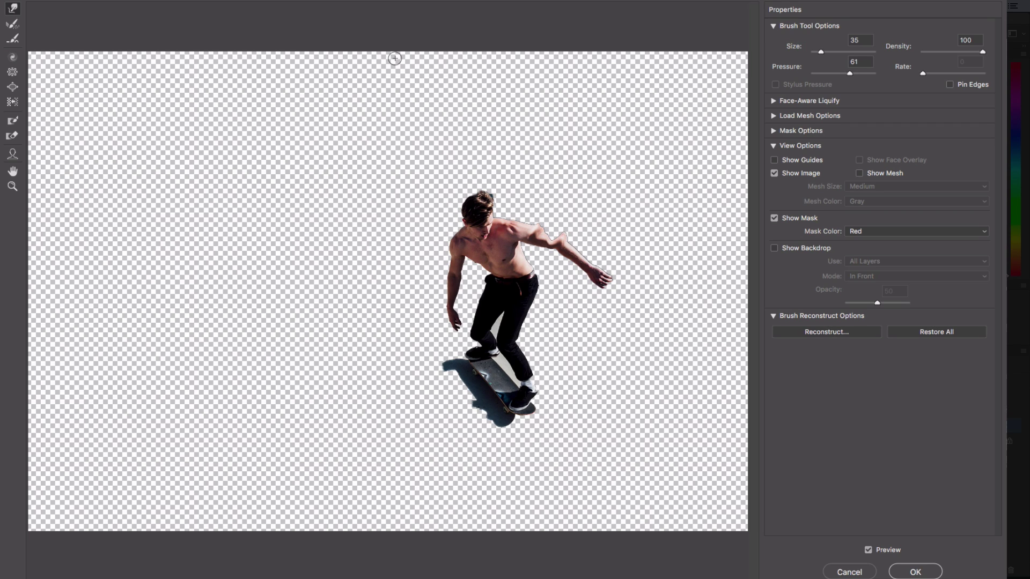
Step: Twist the upper arm with Twirl Clockwise, then smooth its outline with the Smooth tool
left_click(12, 57)
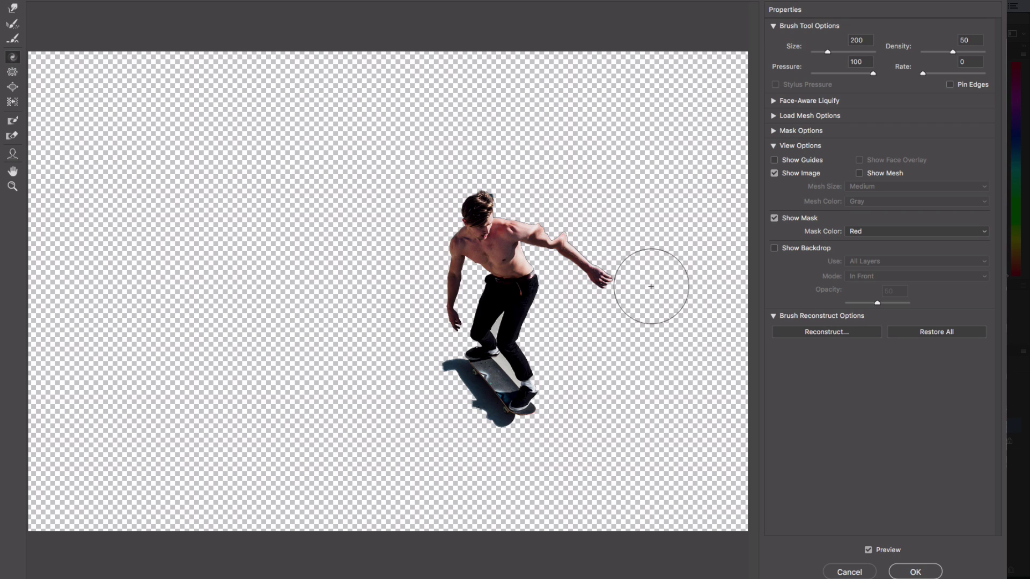
left_click_drag(578, 232, 571, 235)
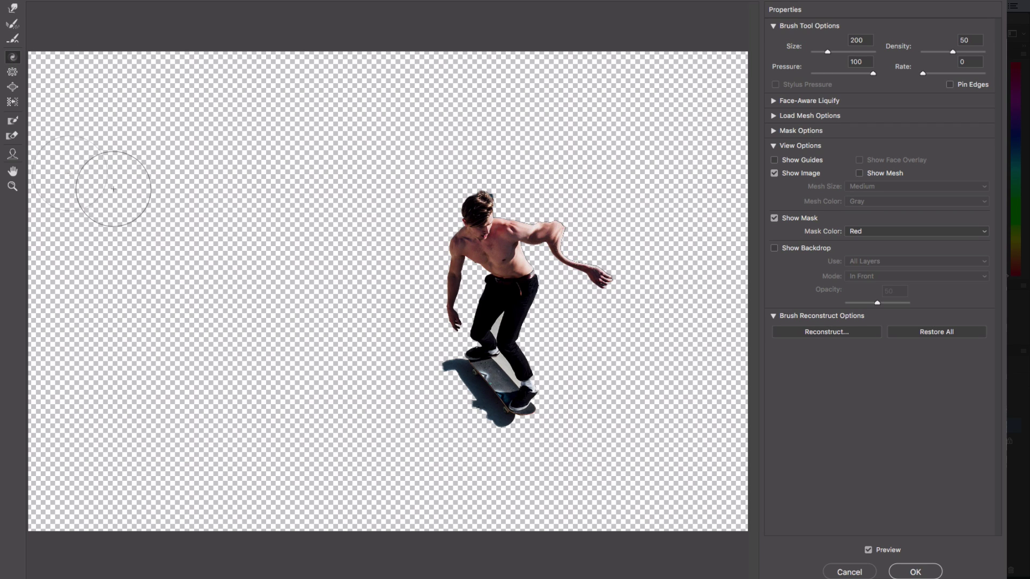
left_click(13, 88)
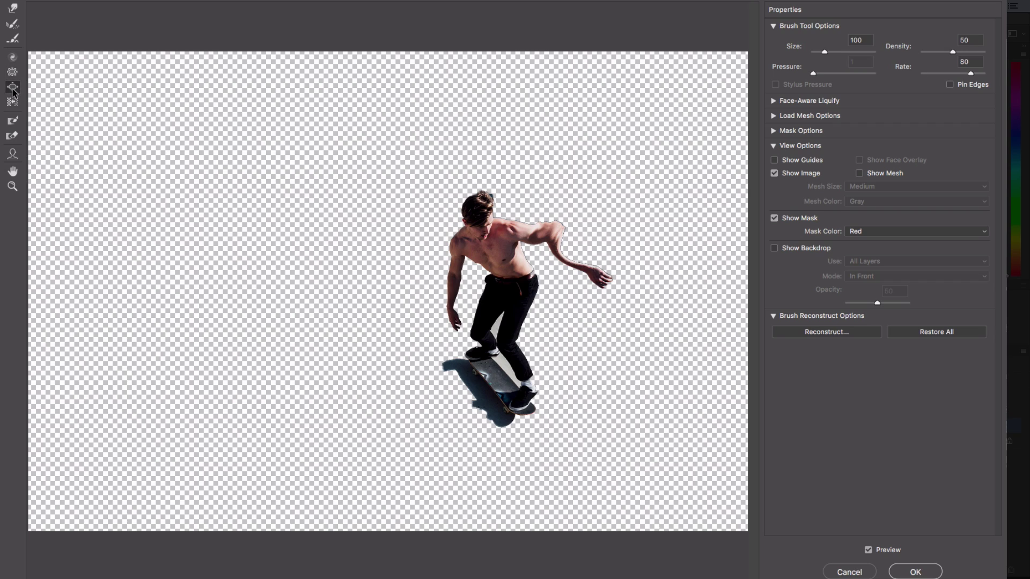
left_click(13, 39)
mouse_move(583, 272)
left_mouse_down()
mouse_move(544, 244)
mouse_move(575, 256)
mouse_move(590, 245)
left_mouse_up()
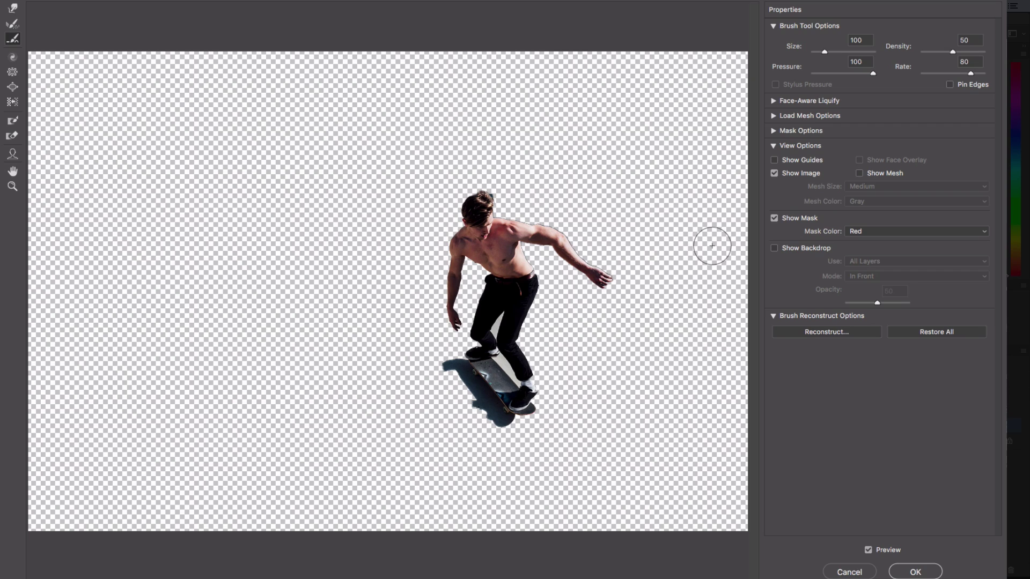
Step: Set the Forward Warp brush to size 27, density 35 and pressure 10
left_click(13, 8)
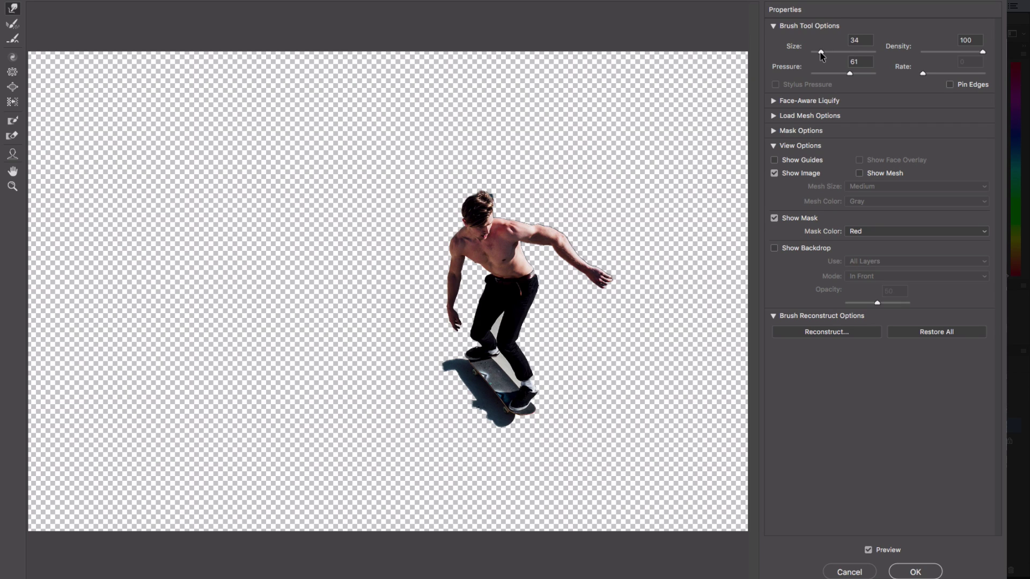
left_click_drag(821, 55, 820, 54)
left_click_drag(957, 52, 944, 52)
left_click_drag(838, 72, 823, 74)
left_click_drag(824, 75, 818, 76)
Step: Push the shoulder and upper arm up and right, raising brush density to 100 midway
left_click_drag(532, 232, 561, 202)
left_click_drag(959, 52, 987, 51)
left_click_drag(535, 231, 568, 202)
left_click_drag(518, 233, 556, 208)
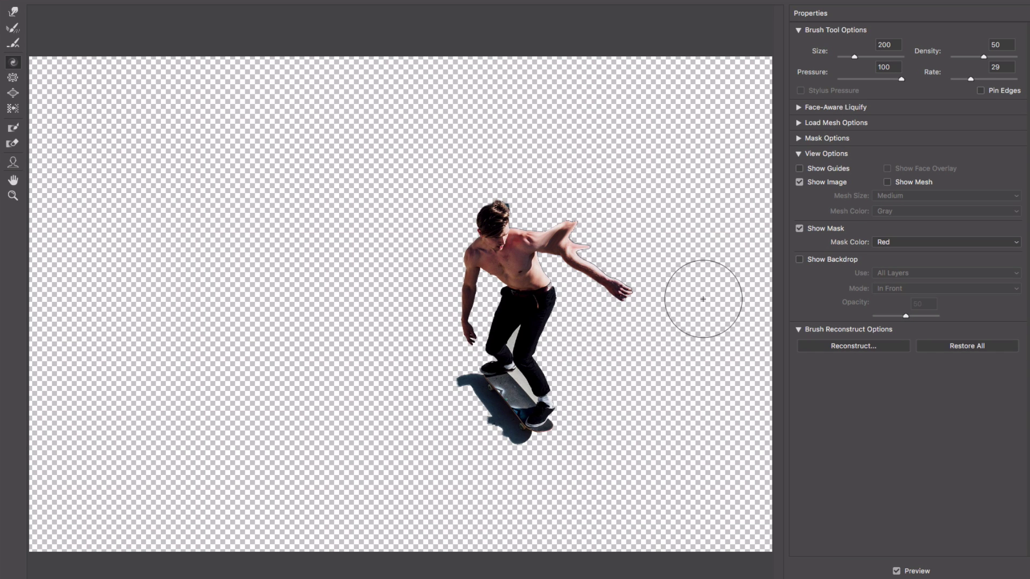
Step: Revert most of the arm warp with Reconstruct at a lowered Amount
left_click(874, 347)
left_click_drag(828, 60, 772, 62)
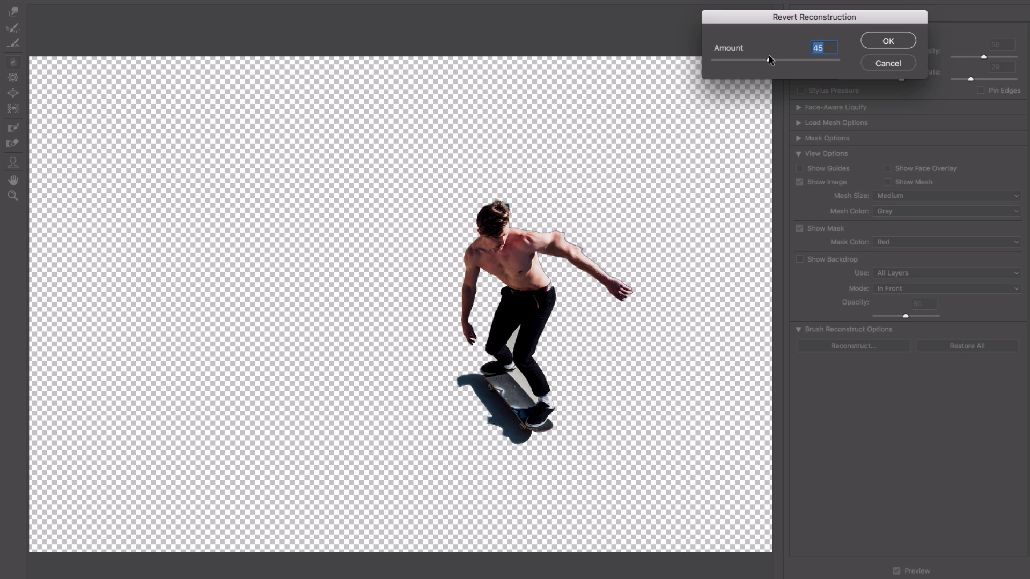
left_click(888, 41)
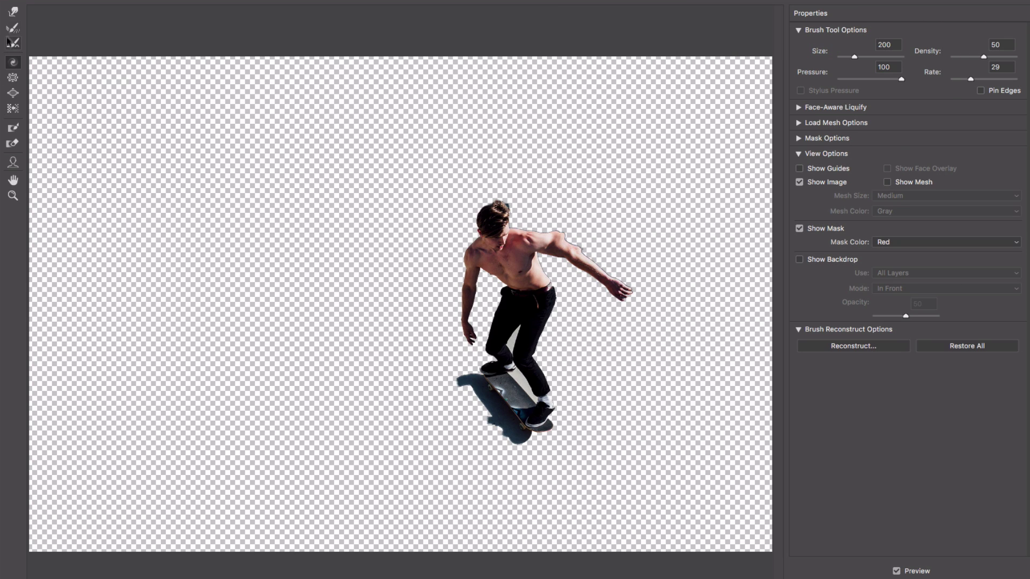
left_click(13, 12)
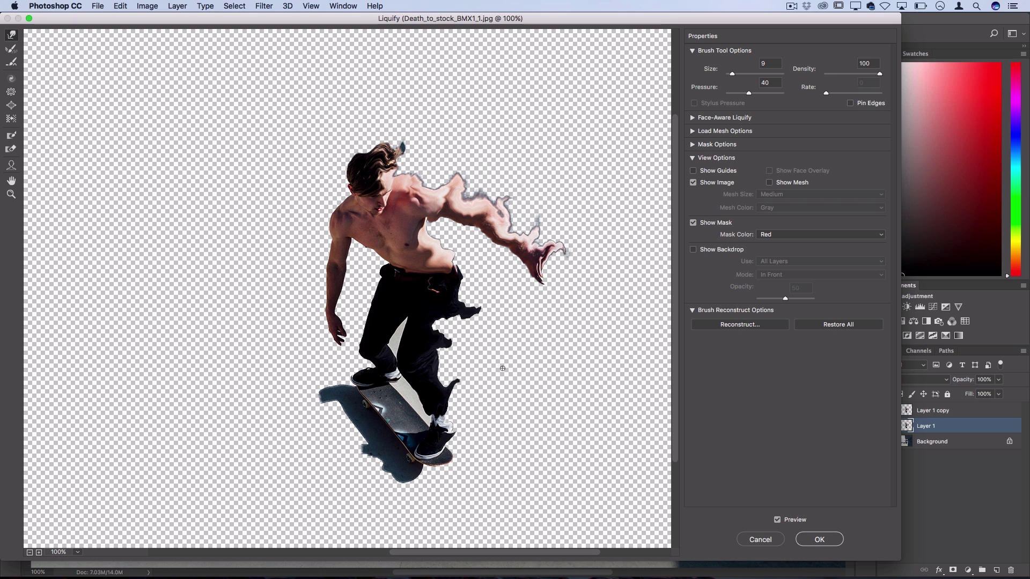
Step: Apply the Liquify smears to Layer 1, compare against Layer 1 copy, then select Layer 1 copy
left_click(819, 539)
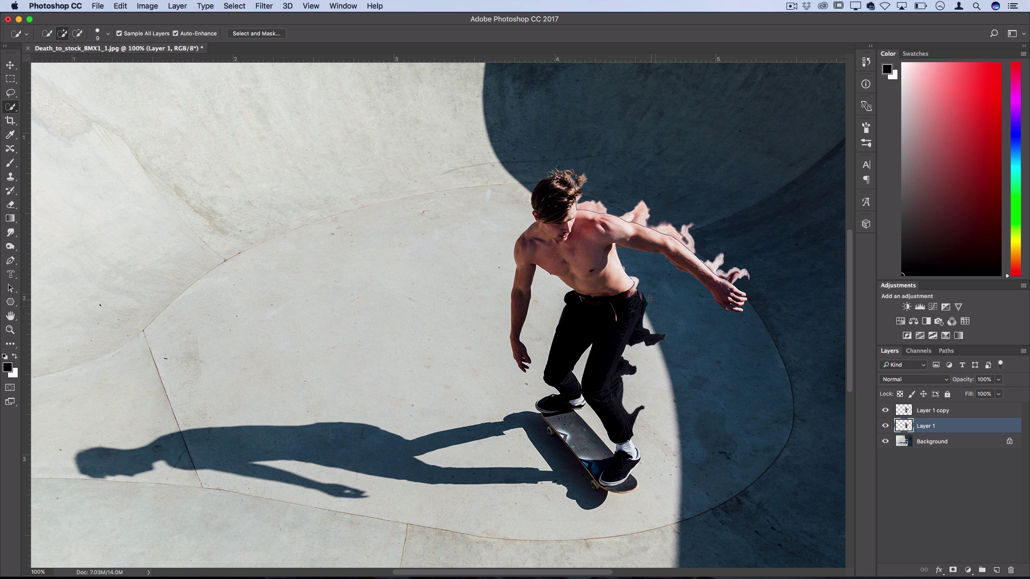
scroll(650, 299, "right", 5)
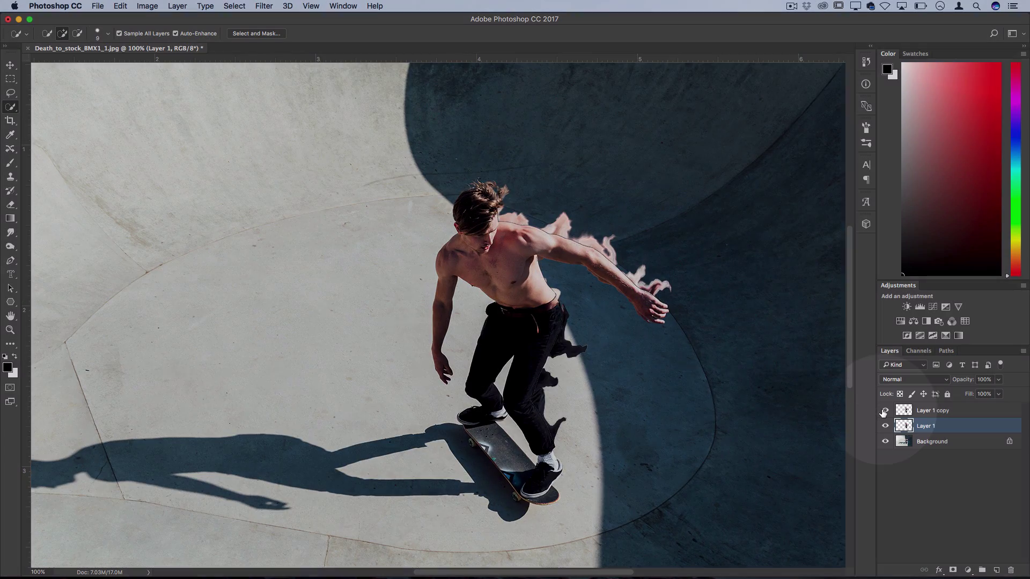
left_click(885, 411)
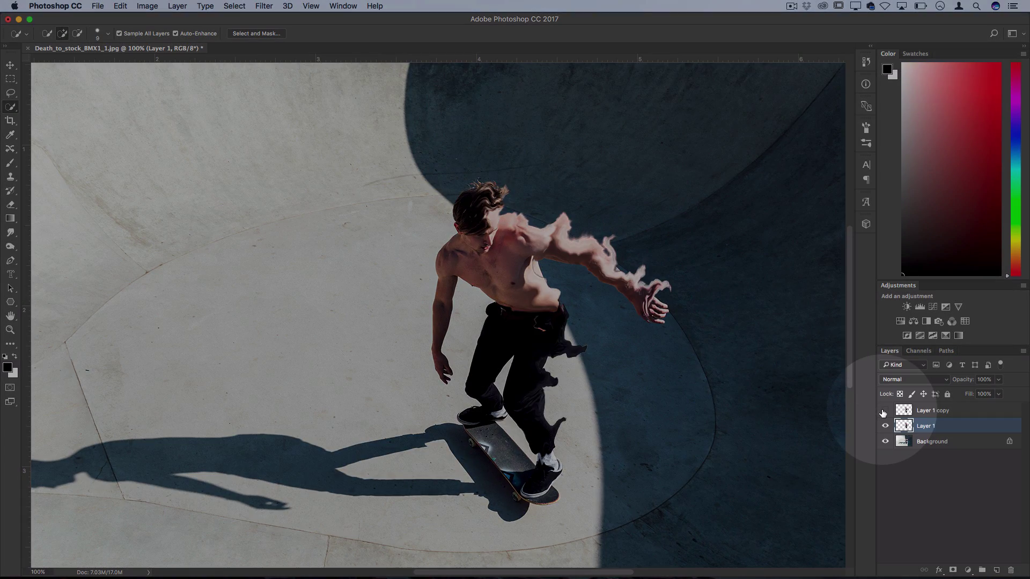
left_click(885, 411)
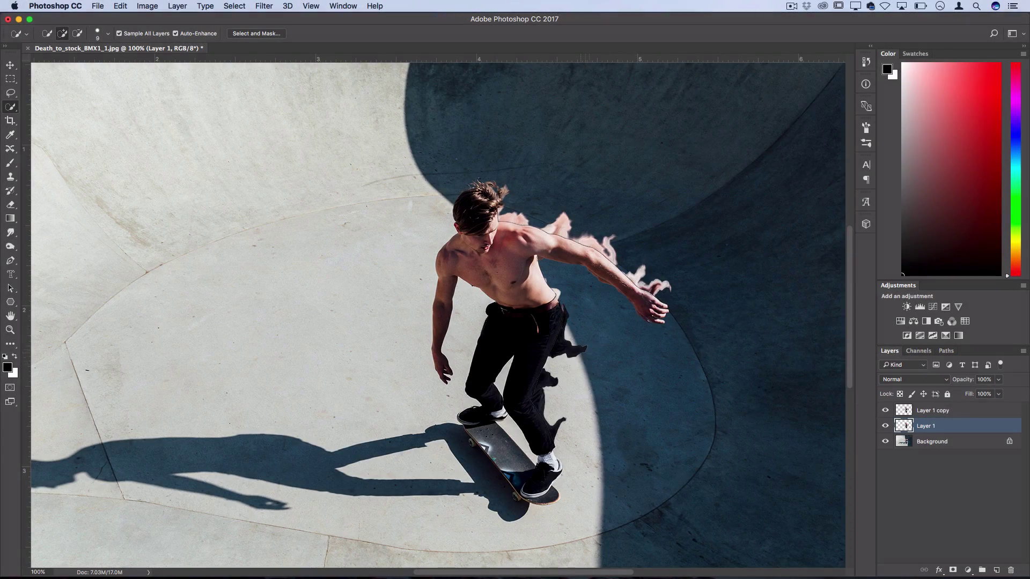
scroll(556, 328, "right", 3)
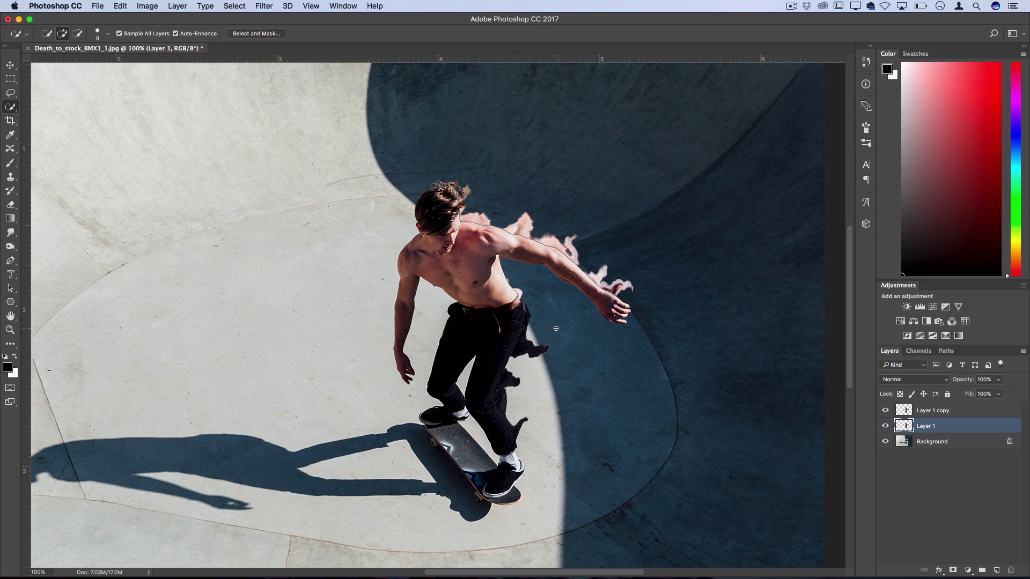
scroll(556, 328, "up", 2)
left_click(885, 411)
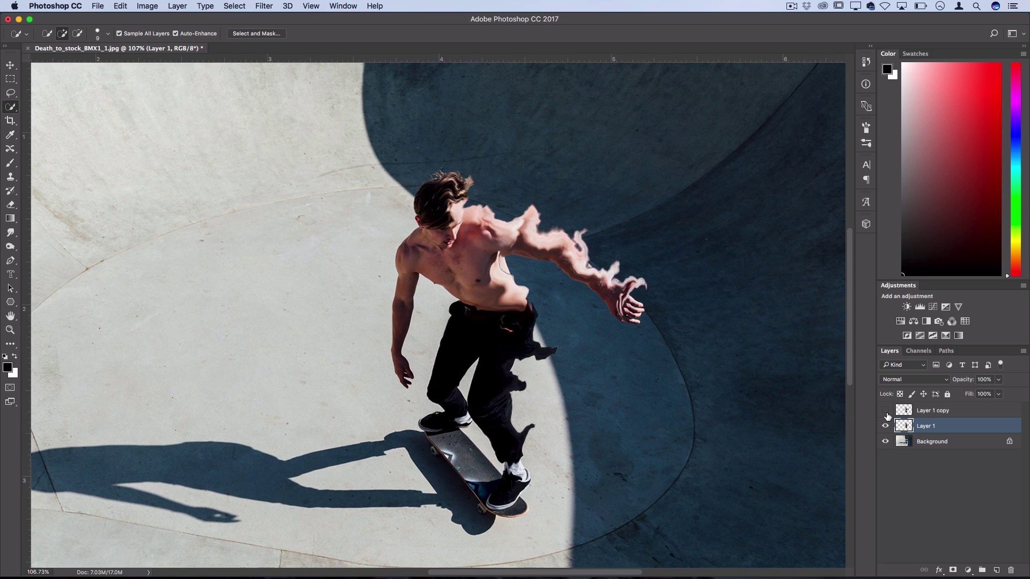
left_click(885, 411)
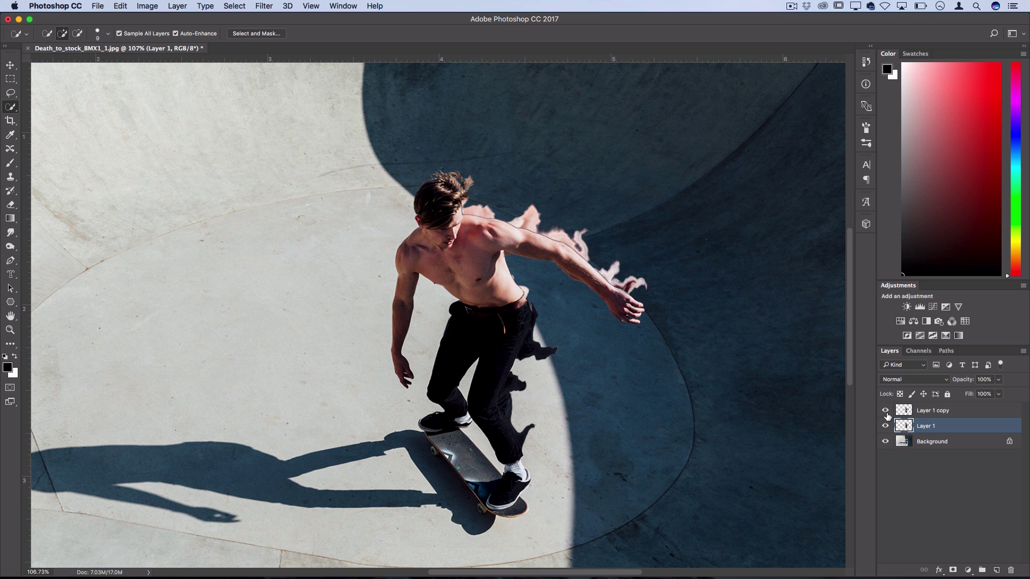
scroll(685, 332, "up", 3)
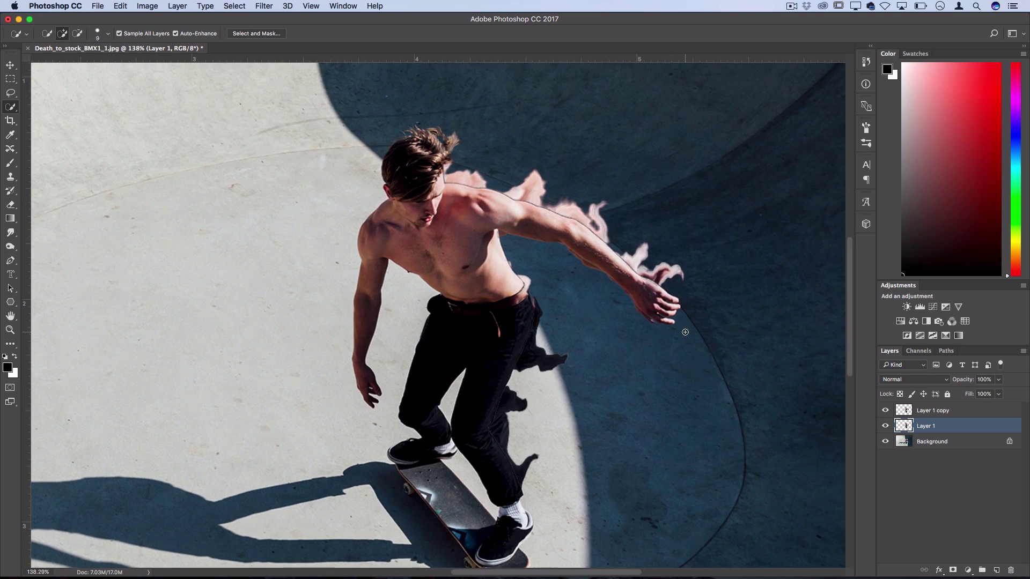
left_click(940, 411)
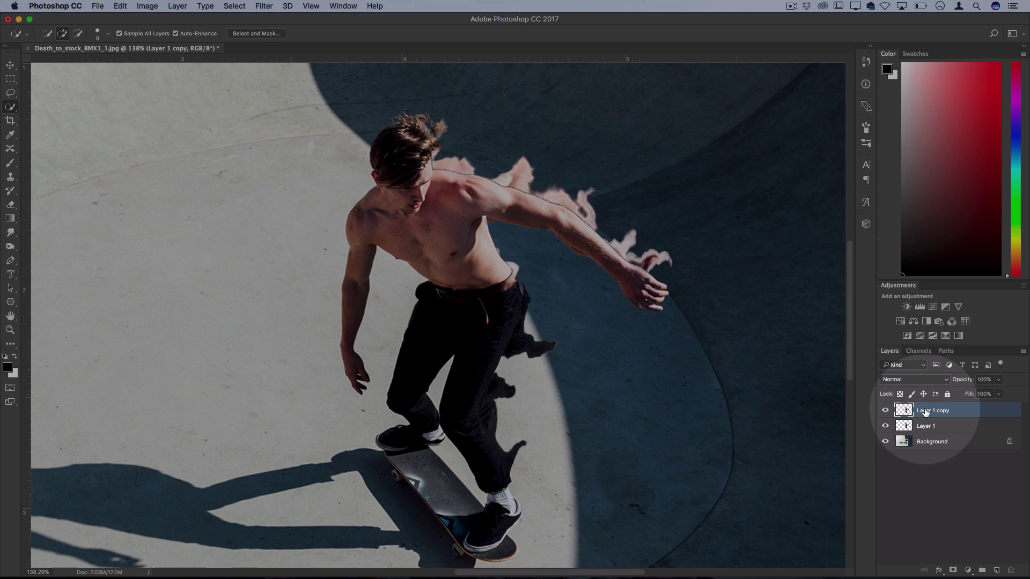
Step: Add a Reveal All layer mask to Layer 1 copy
left_click(531, 217)
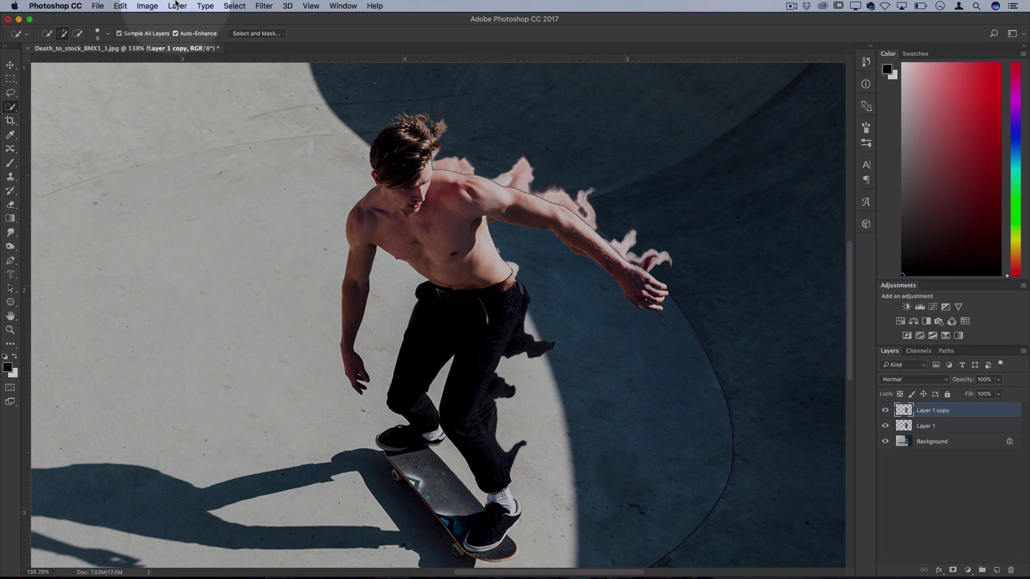
left_click(177, 6)
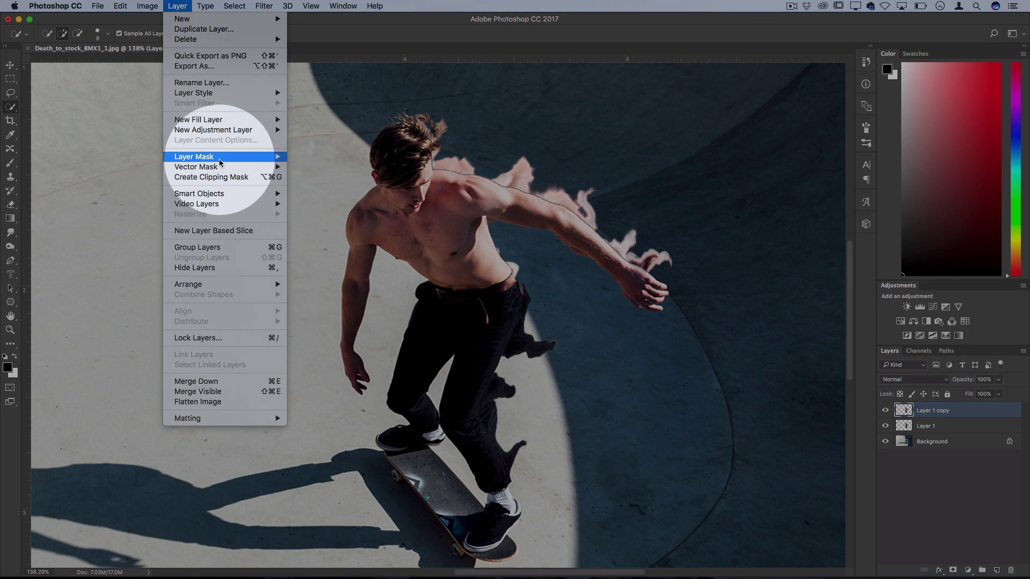
mouse_move(275, 157)
left_click(308, 156)
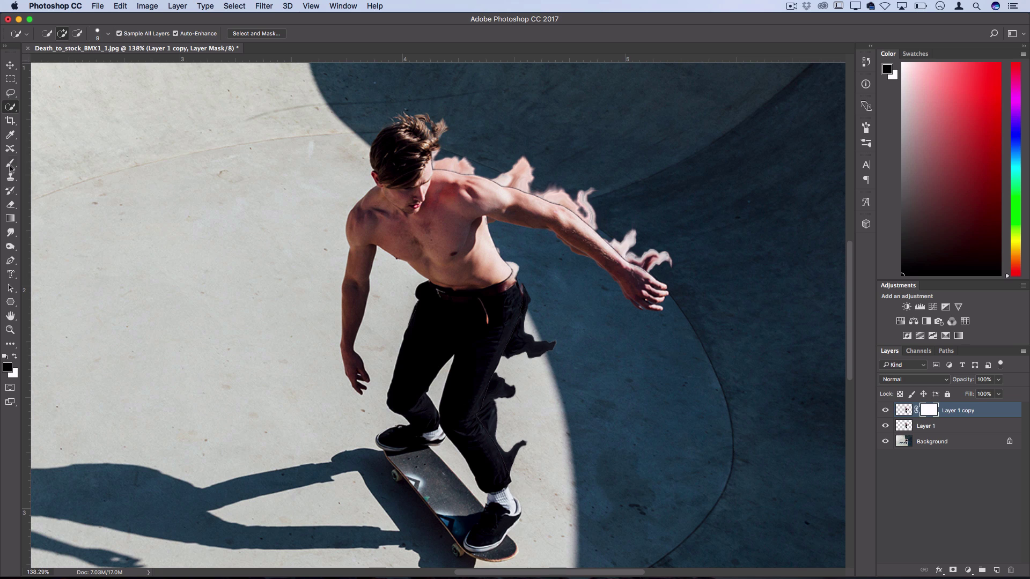
Step: Set up a soft Brush with 0% hardness and black as the foreground colour
left_click(10, 165)
left_click(56, 34)
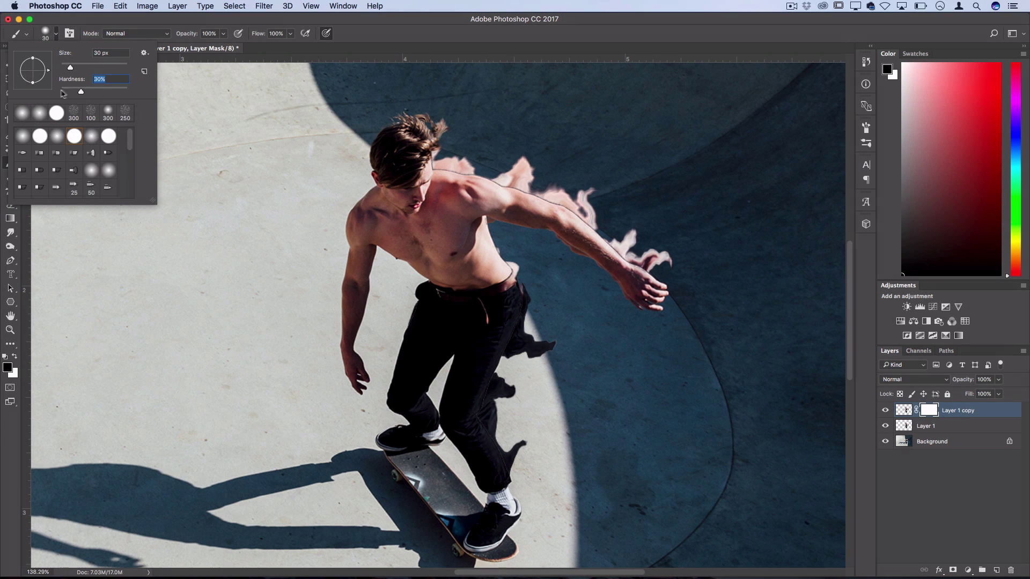
left_click(62, 91)
left_click(57, 36)
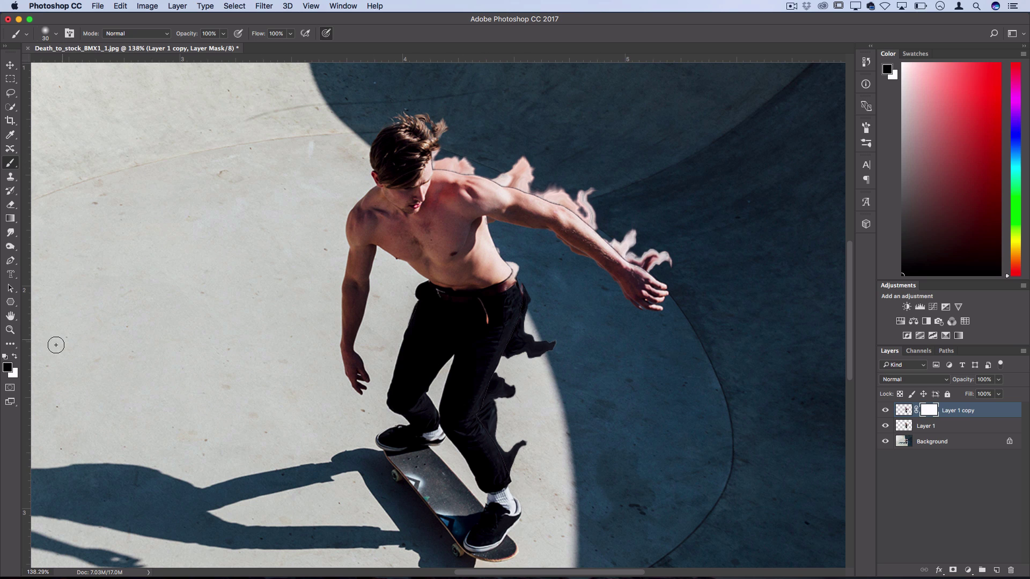
key("x")
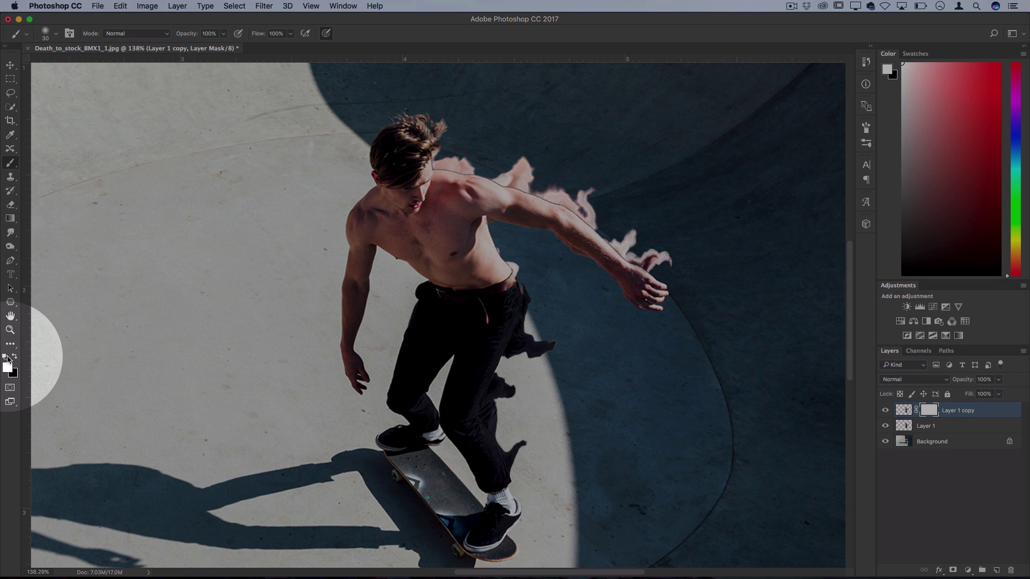
left_click(6, 356)
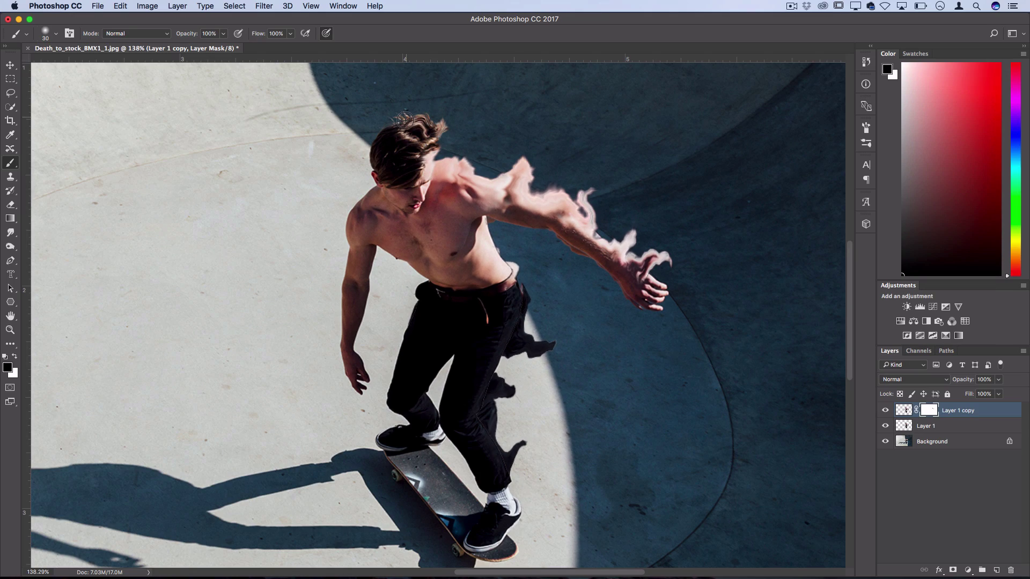
Step: Paint the mask along the pants' right edge so Layer 1's smoky strands show through
scroll(569, 198, "up", 3)
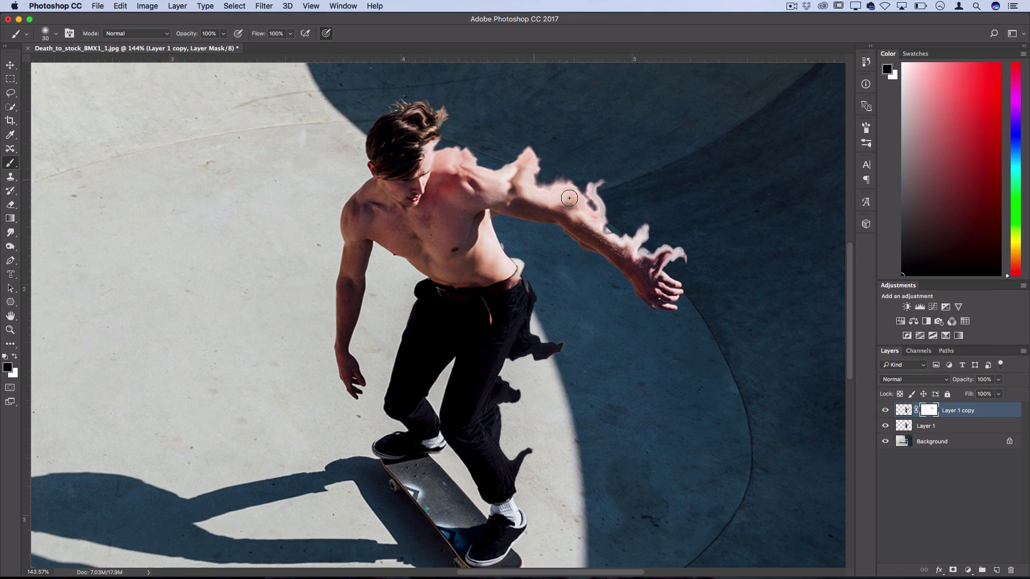
mouse_move(538, 324)
left_mouse_down()
mouse_move(549, 301)
mouse_move(504, 407)
mouse_move(498, 435)
mouse_move(514, 477)
mouse_move(494, 433)
mouse_move(521, 500)
left_mouse_up()
scroll(591, 414, "down", 2)
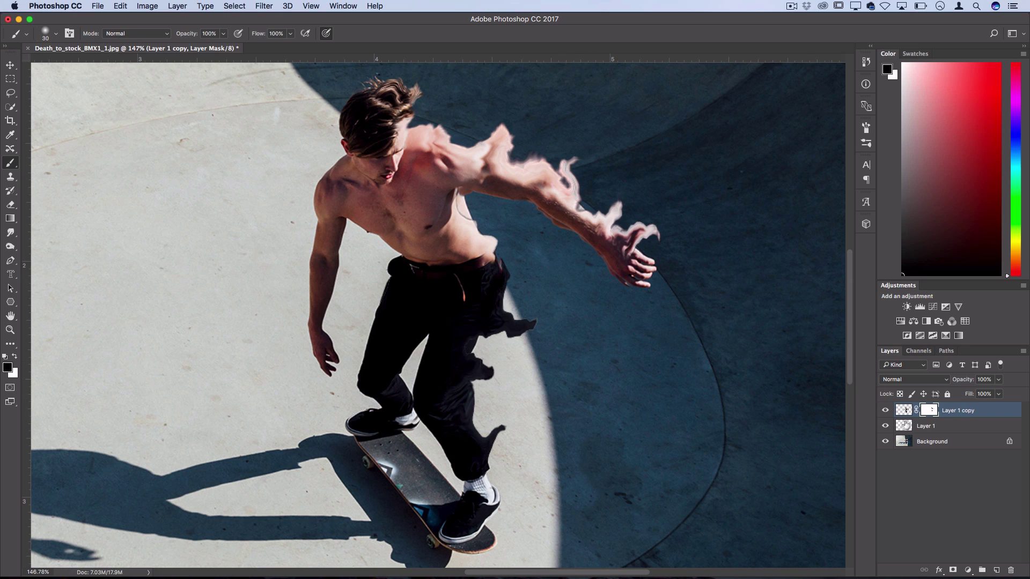
Step: Compare the melted arm with the original by toggling Layer 1 and Layer 1 copy, zooming around the arm
left_click(886, 428)
left_click(886, 411)
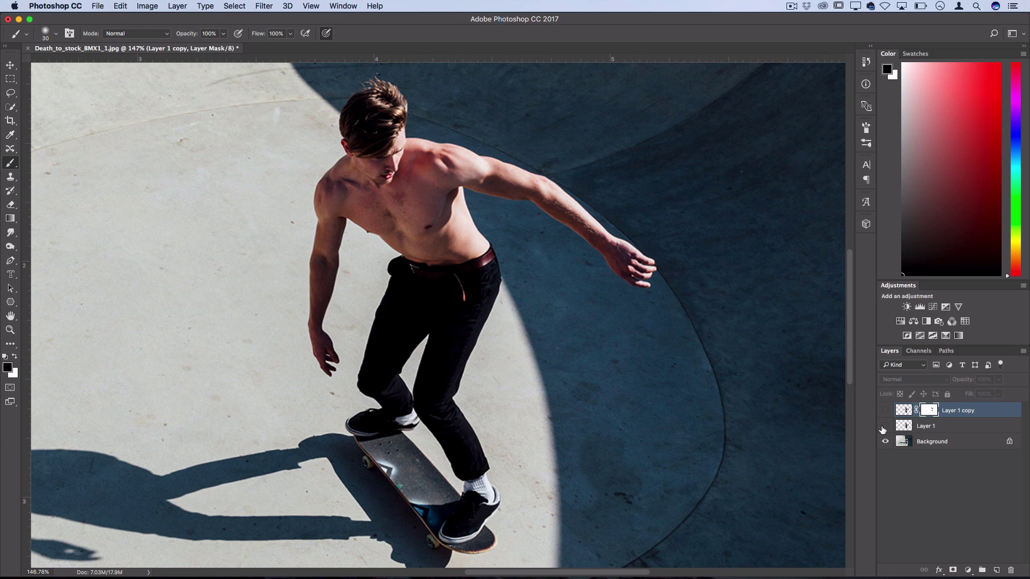
left_click(884, 427)
left_click(886, 410)
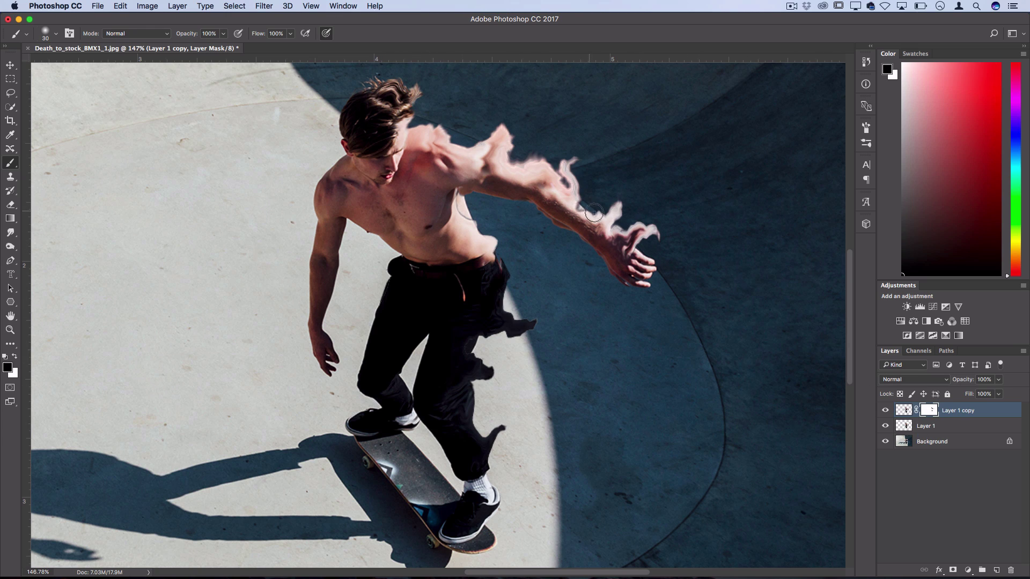
scroll(594, 214, "down", 2)
scroll(593, 211, "up", 6)
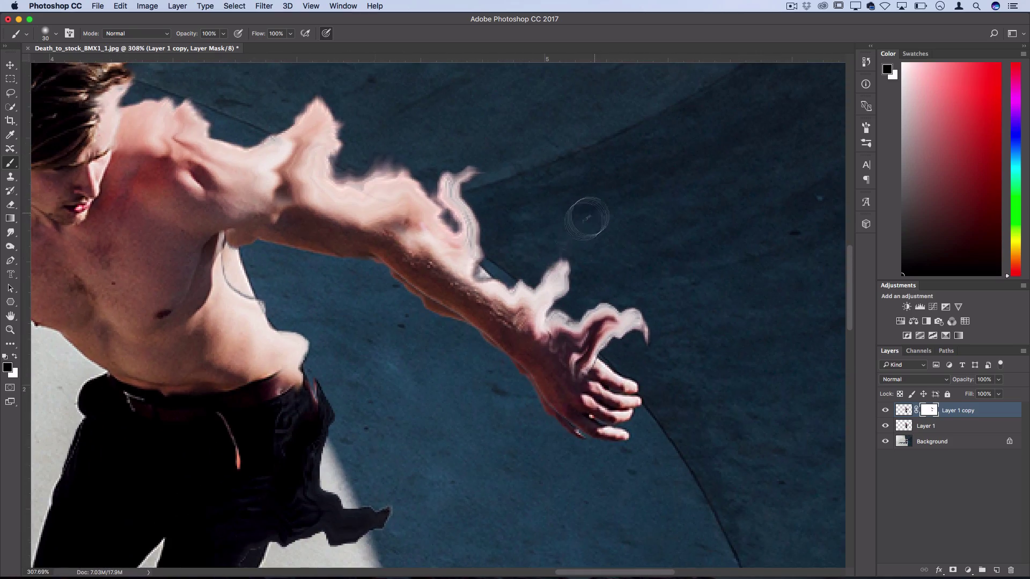
scroll(587, 217, "down", 2)
scroll(568, 218, "up", 4)
scroll(510, 246, "down", 2)
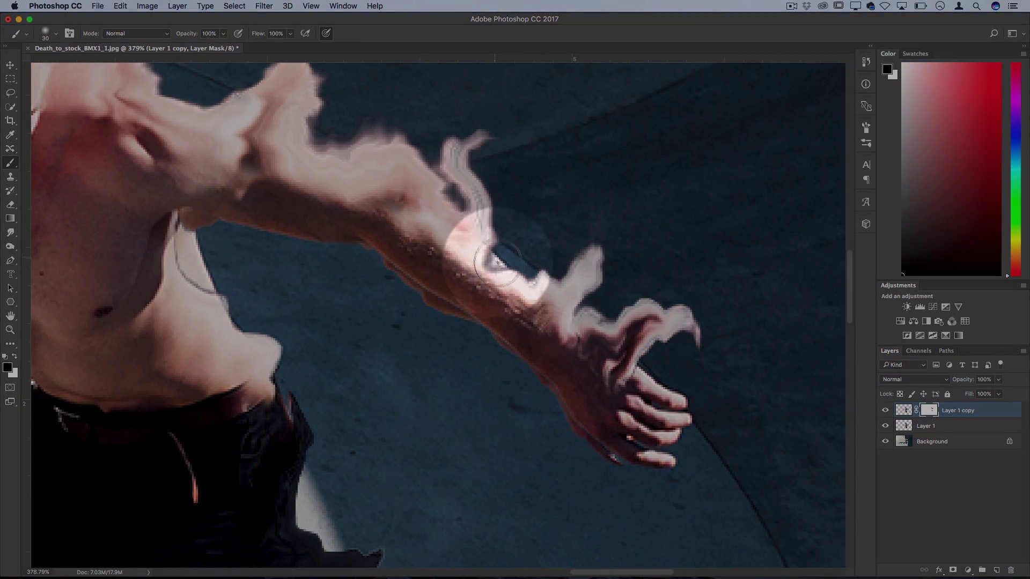
scroll(209, 255, "left", 5)
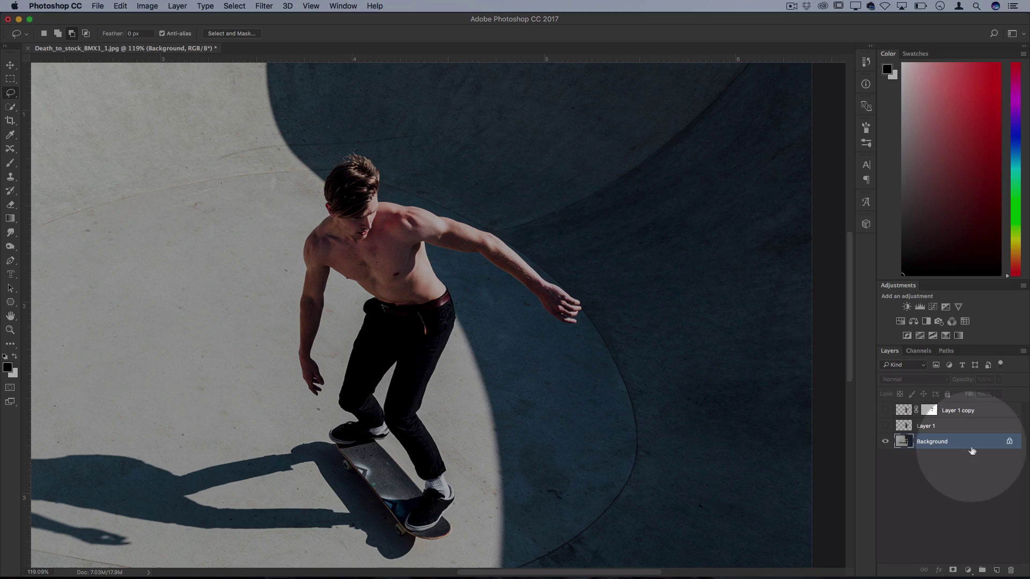
Step: Duplicate the Background layer as Background copy
right_click(946, 441)
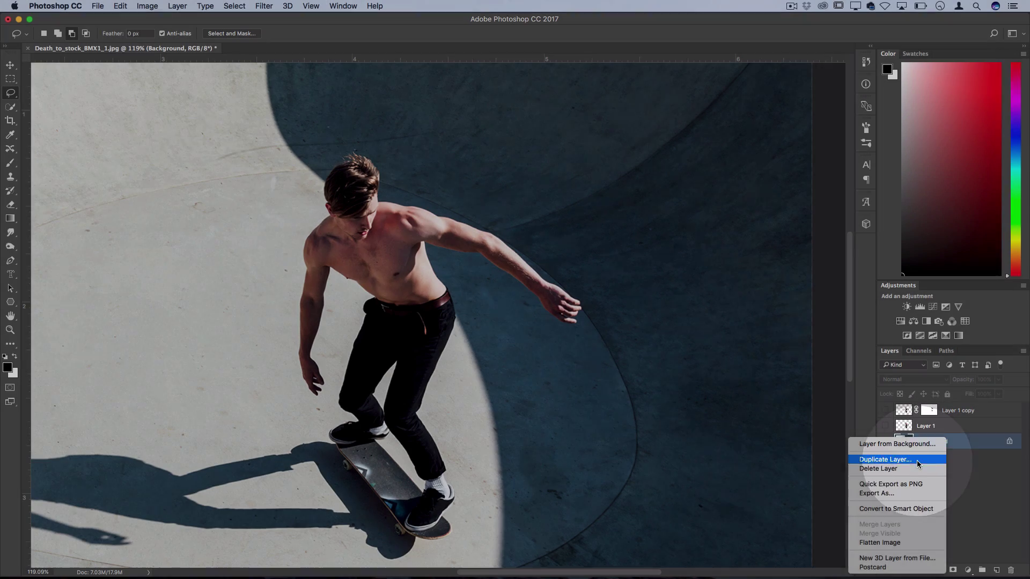
left_click(923, 460)
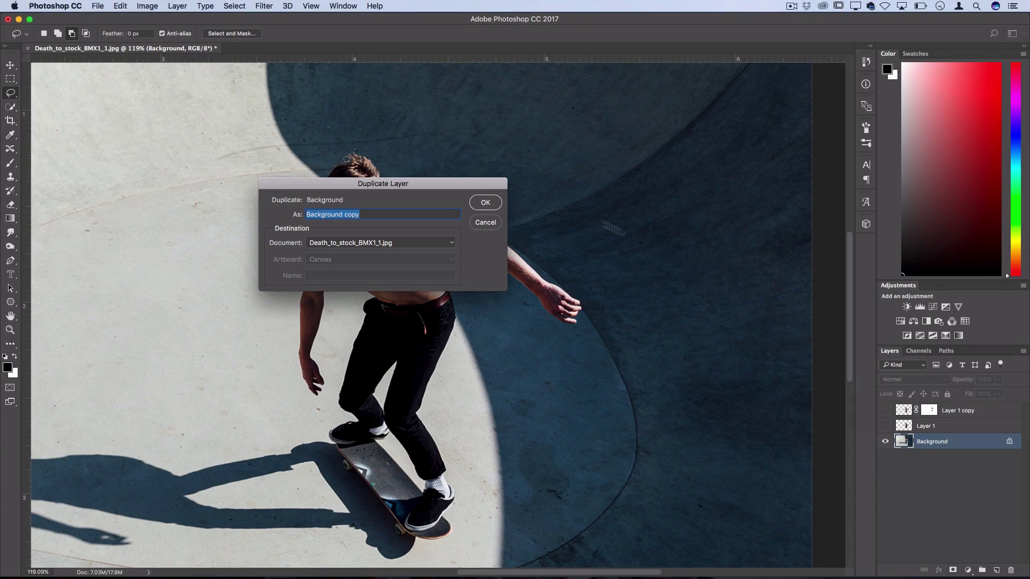
left_click(489, 211)
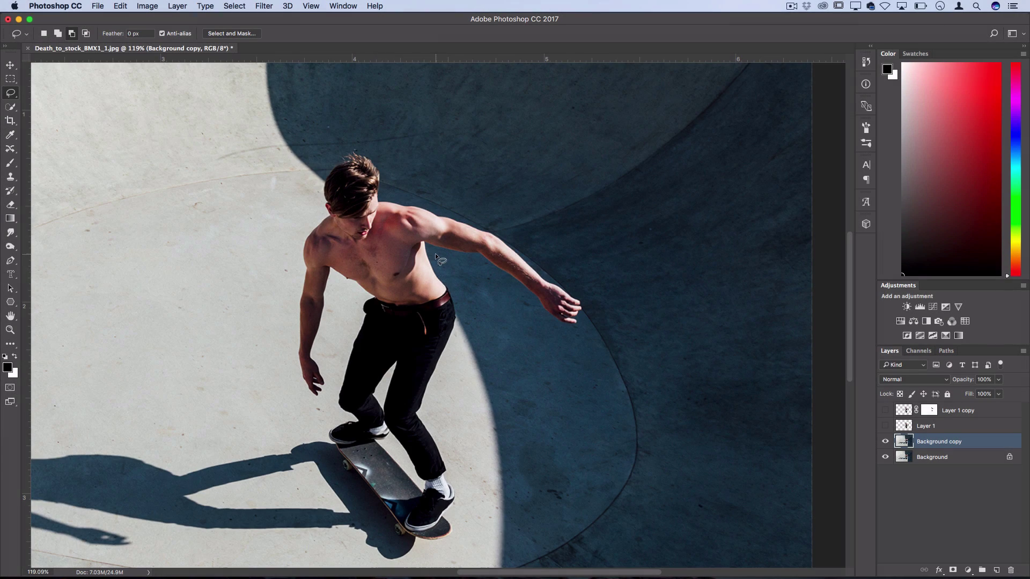
Step: Lasso around the skater, fill the area with Content-Aware fill, and deselect
mouse_move(436, 253)
left_mouse_down()
mouse_move(465, 288)
mouse_move(452, 446)
mouse_move(469, 509)
mouse_move(450, 539)
mouse_move(348, 504)
mouse_move(349, 295)
mouse_move(327, 341)
left_mouse_up()
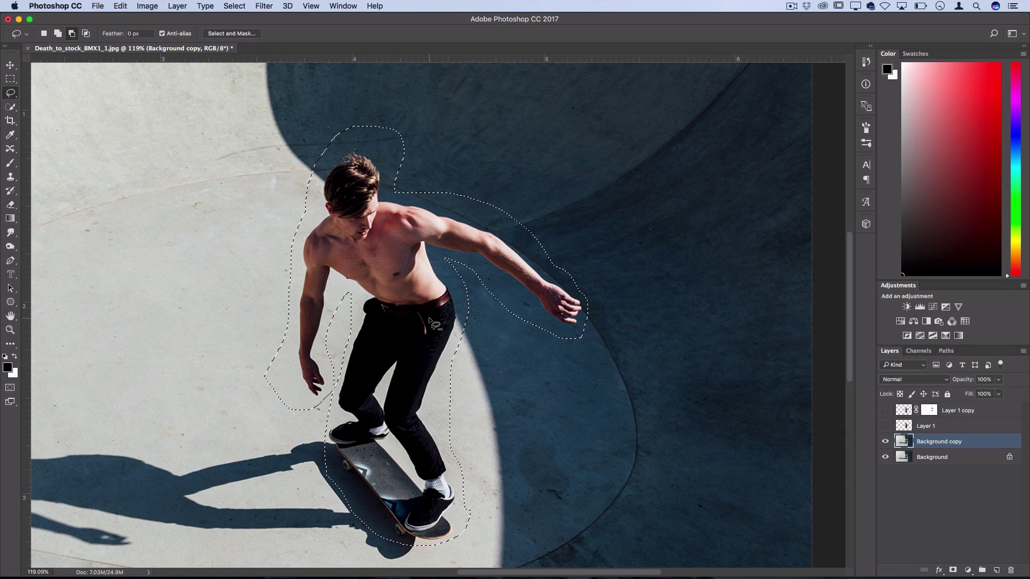
right_click(421, 302)
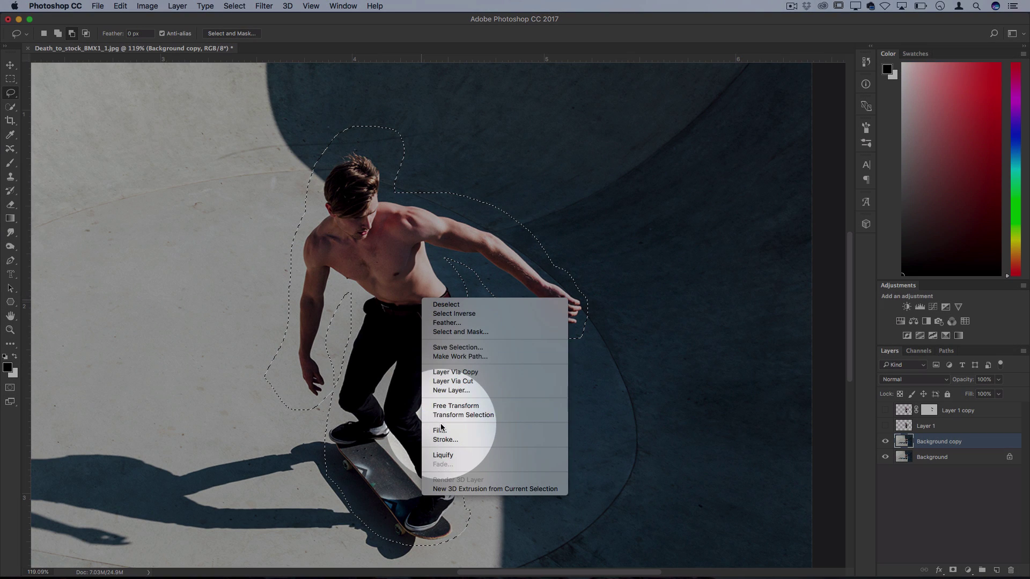
left_click(440, 430)
left_click(585, 226)
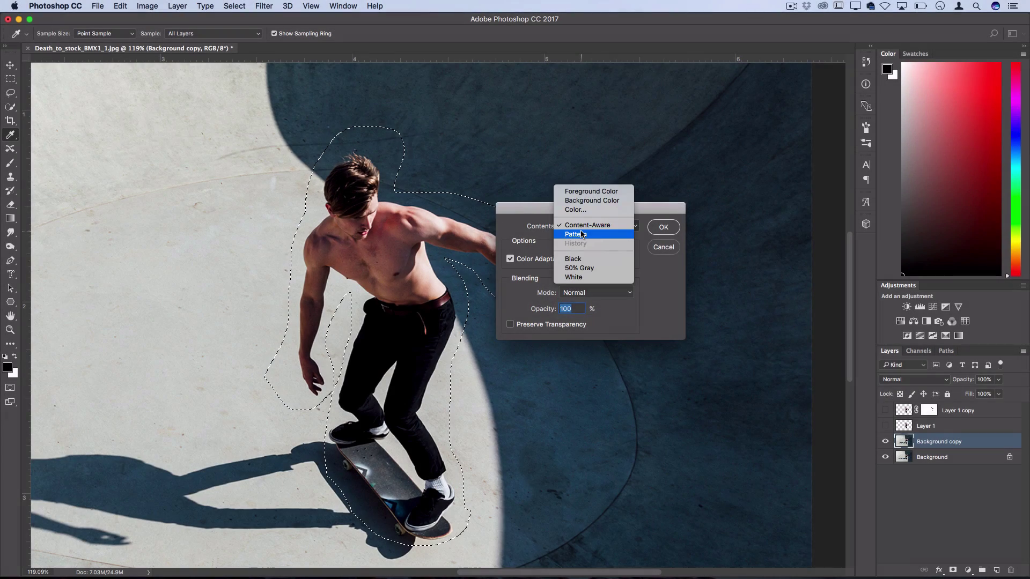
left_click(584, 225)
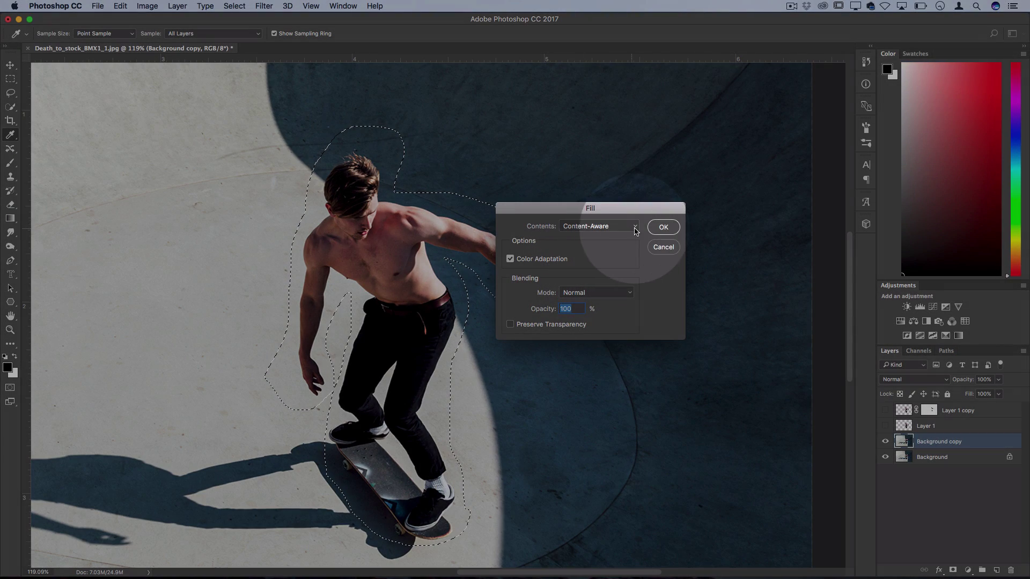
left_click(663, 227)
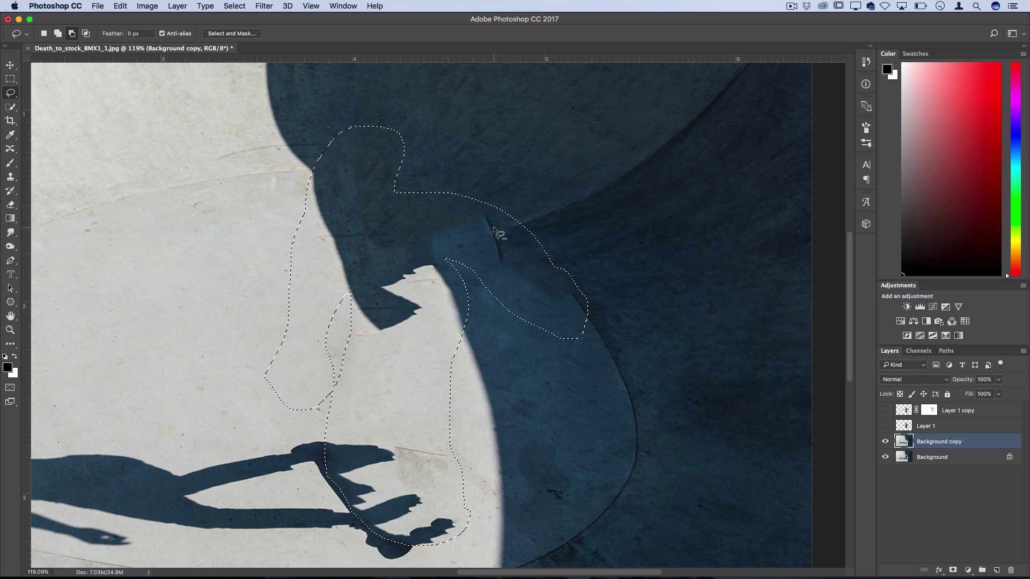
right_click(420, 258)
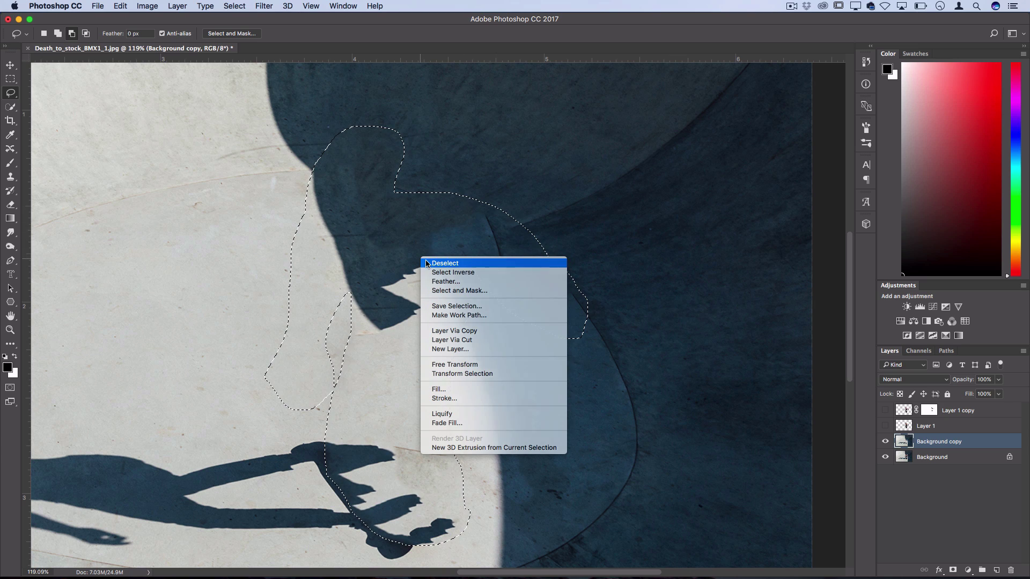
left_click(425, 263)
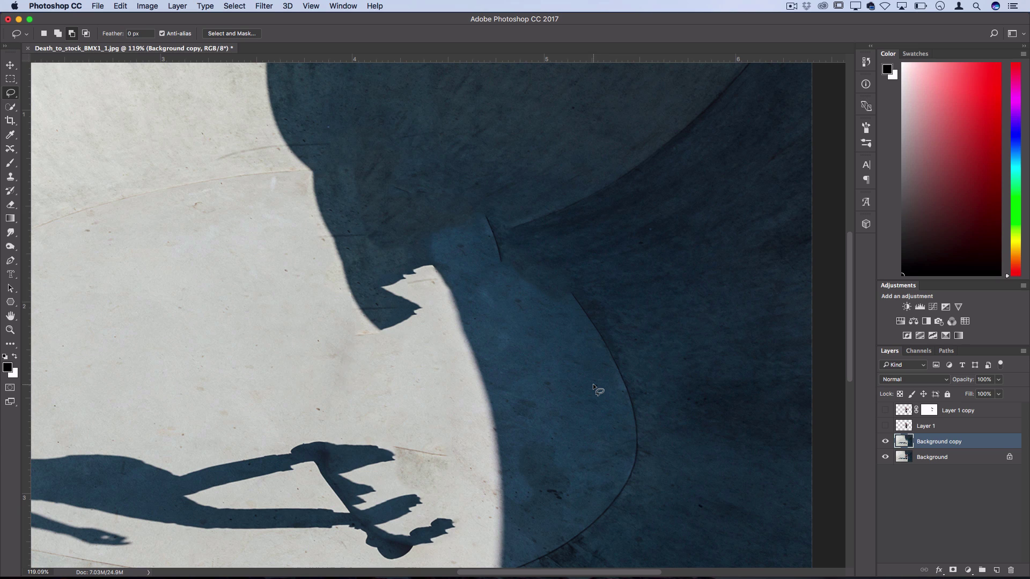
Step: Toggle Layer 1 and Layer 1 copy visibility to compare, leaving both hidden
left_click(885, 426)
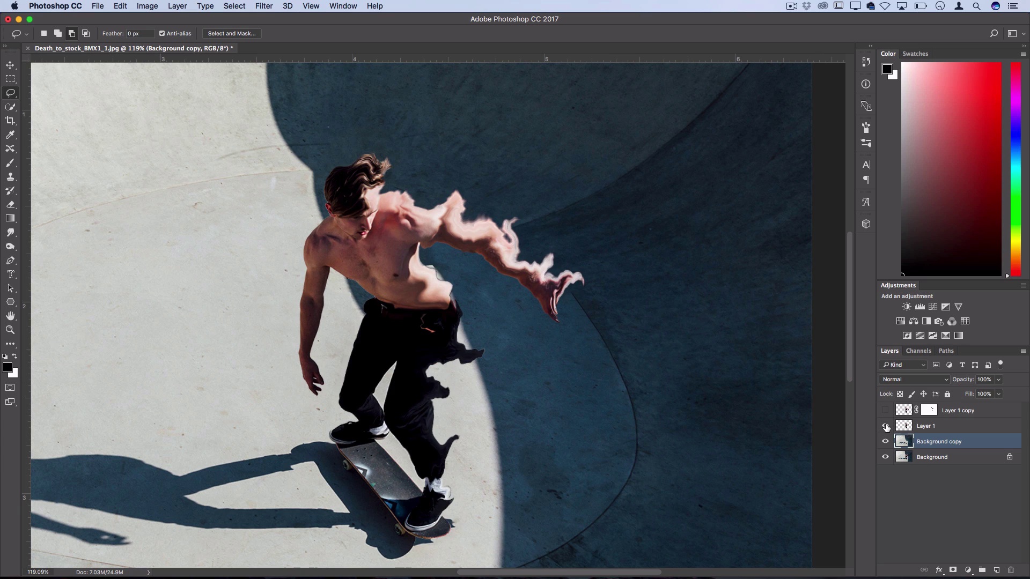
left_click(886, 410)
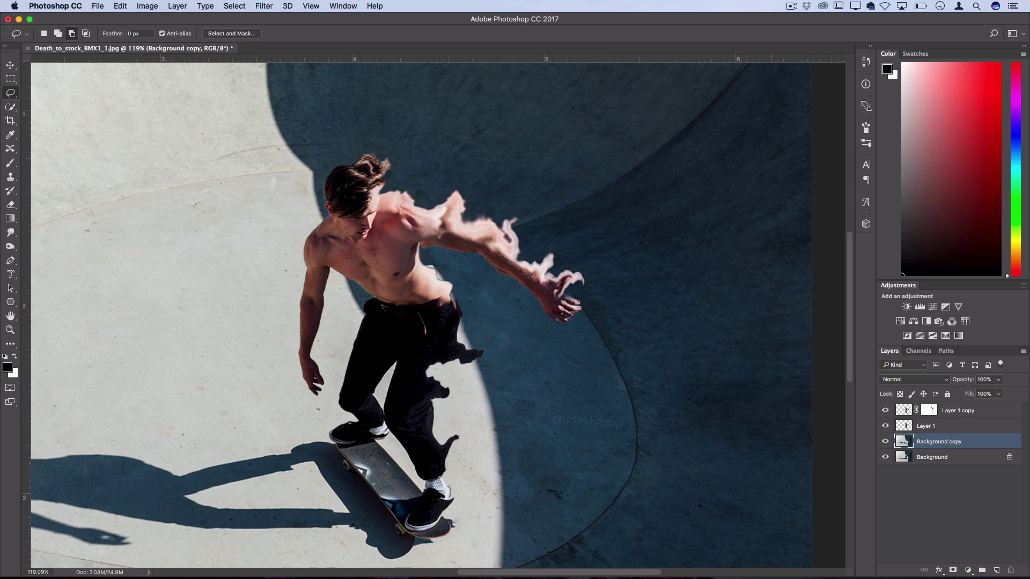
left_click_drag(885, 411, 886, 426)
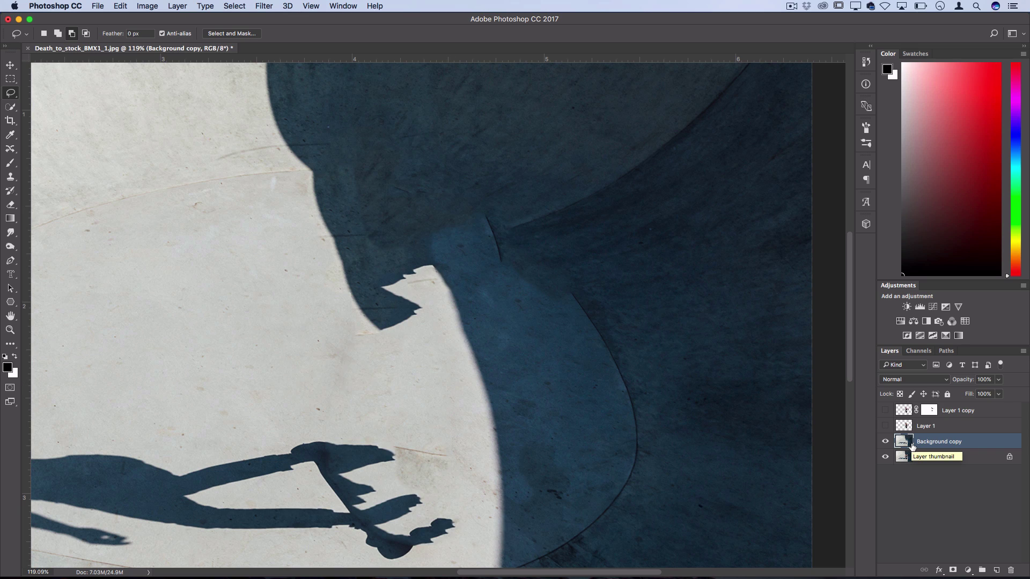
left_click(885, 427)
left_click(886, 411)
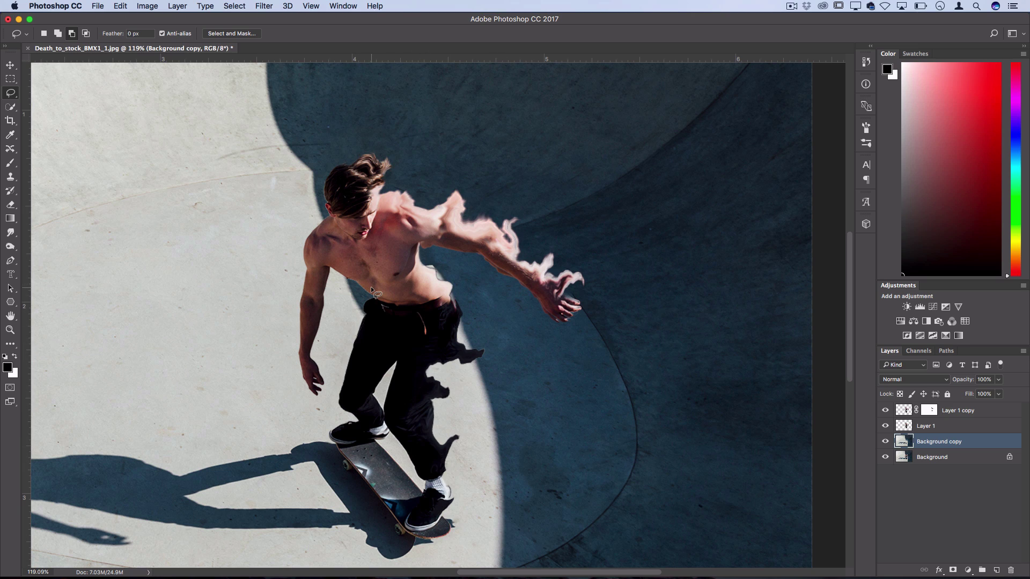
left_click(886, 427)
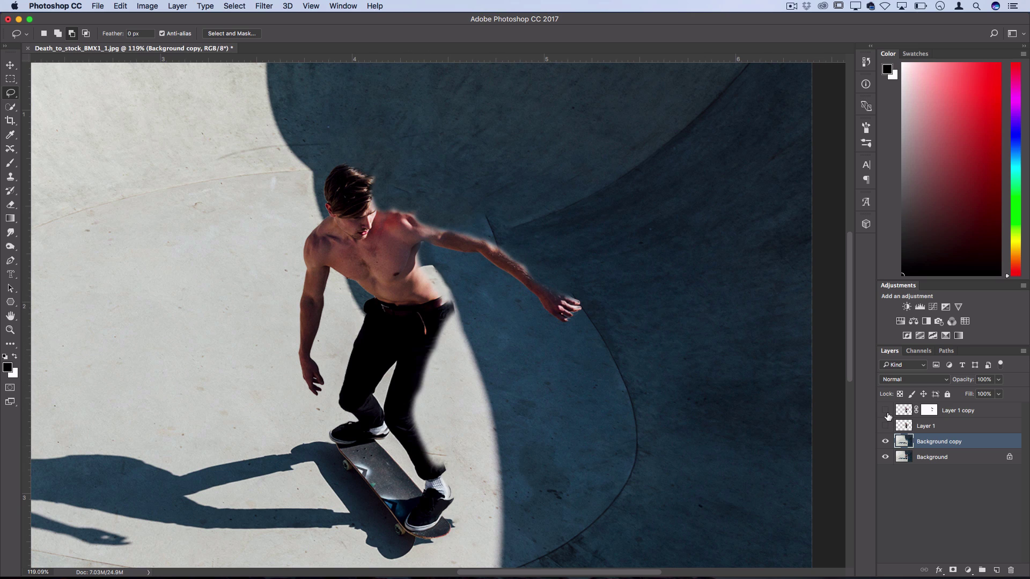
left_click_drag(885, 410, 885, 426)
Step: Add a Hide All layer mask to Background copy, re-show both melted layers, and pick the Brush
left_click(168, 5)
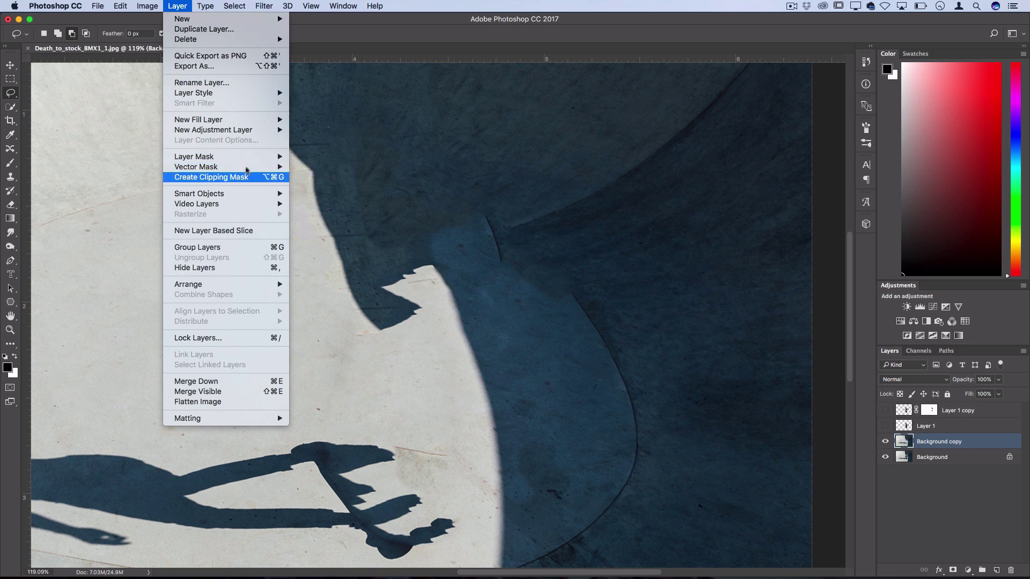
mouse_move(251, 156)
left_click(321, 169)
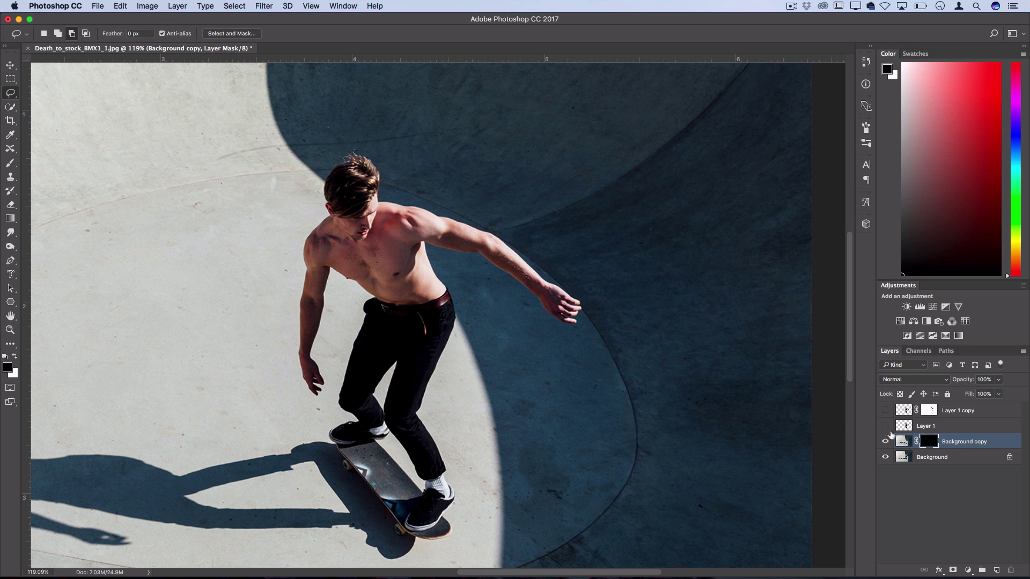
left_click(885, 427)
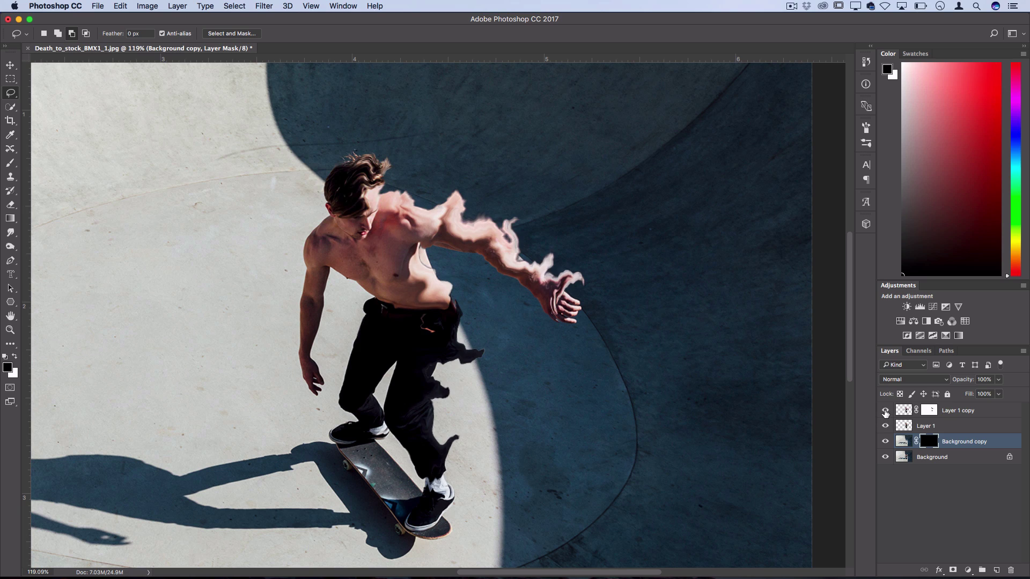
left_click(885, 411)
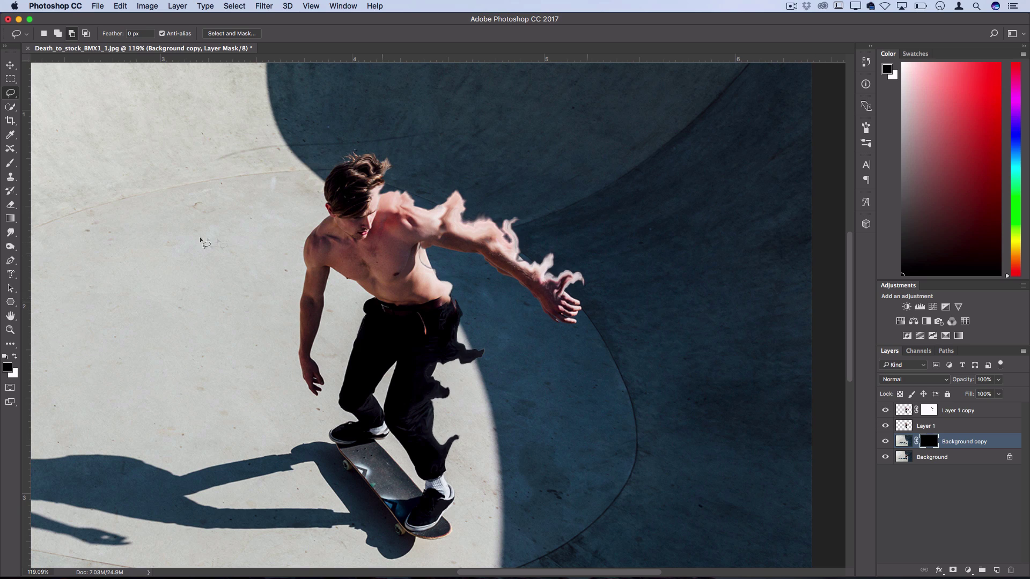
left_click(14, 164)
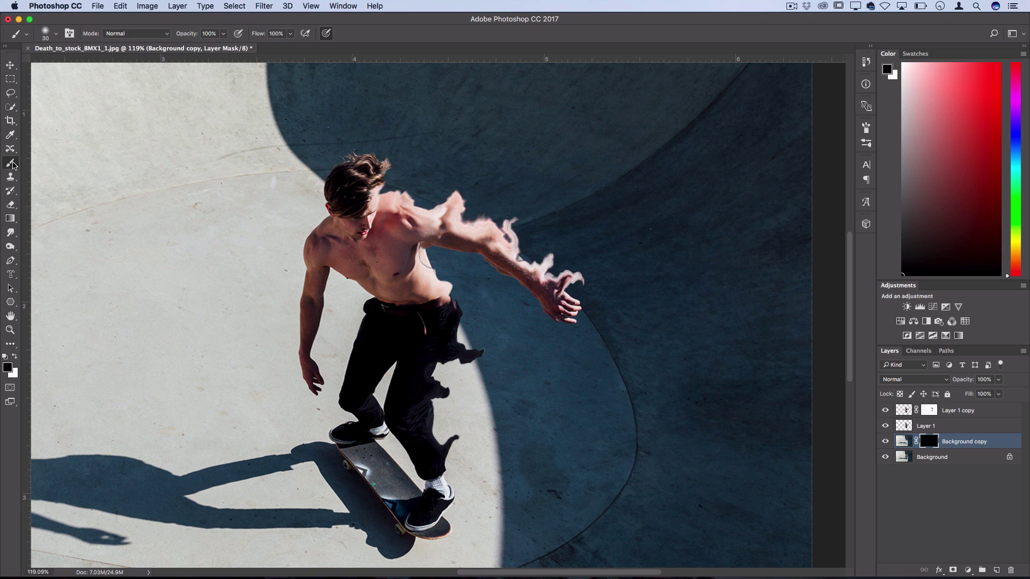
Step: With a white, 60 px brush, paint the mask around the chest, arm and waist
left_click(15, 357)
key("bracketright")
key("bracketright")
key("bracketright")
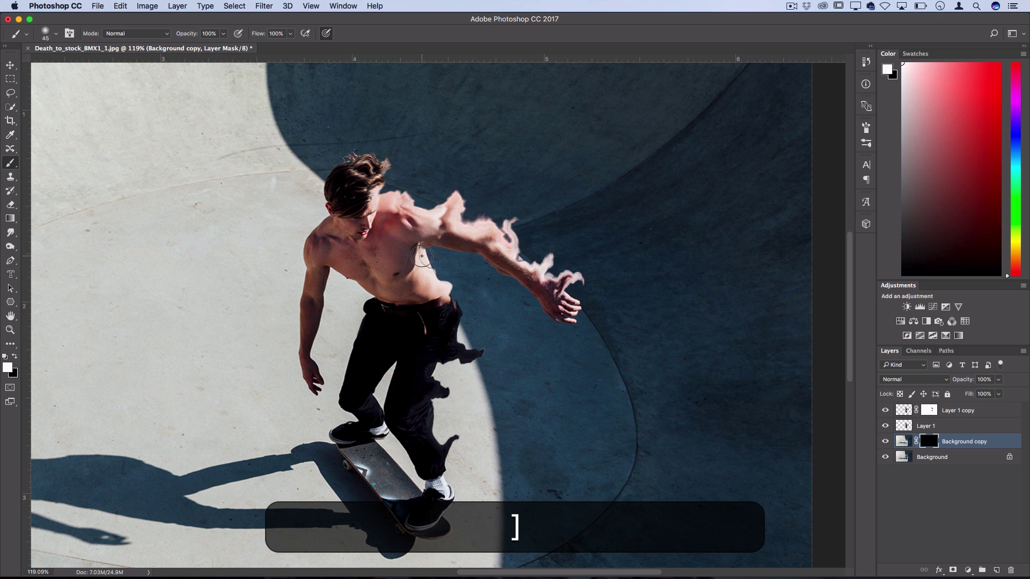
scroll(475, 247, "up", 5)
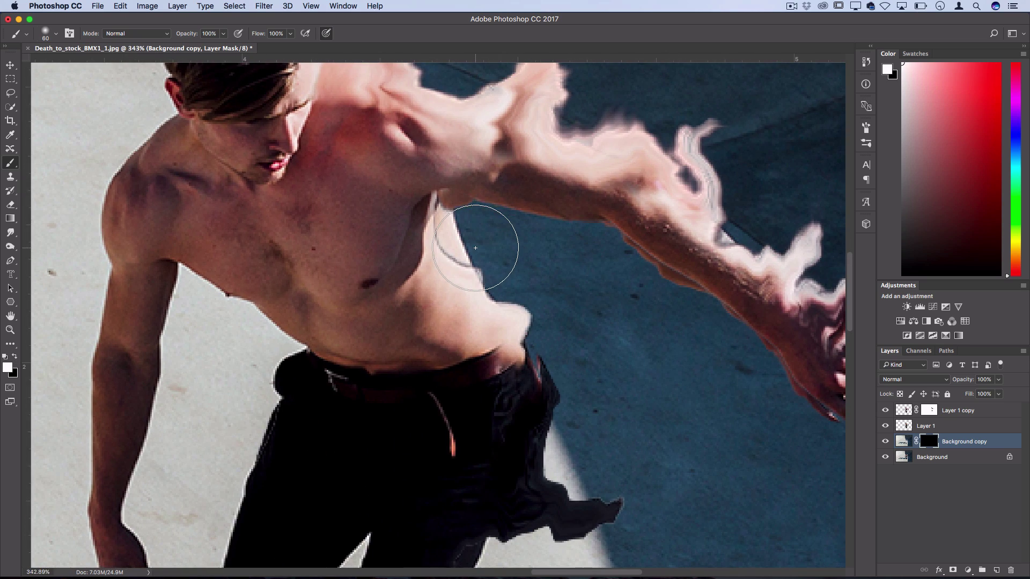
mouse_move(475, 248)
left_mouse_down()
mouse_move(453, 244)
mouse_move(440, 263)
mouse_move(435, 230)
mouse_move(456, 236)
left_mouse_up()
scroll(456, 236, "down", 5)
left_click_drag(528, 472, 487, 441)
Step: Paint white on the mask to reveal clean concrete beside the smeared trousers
scroll(429, 161, "up", 5)
scroll(429, 161, "up", 3)
scroll(429, 161, "left", 4)
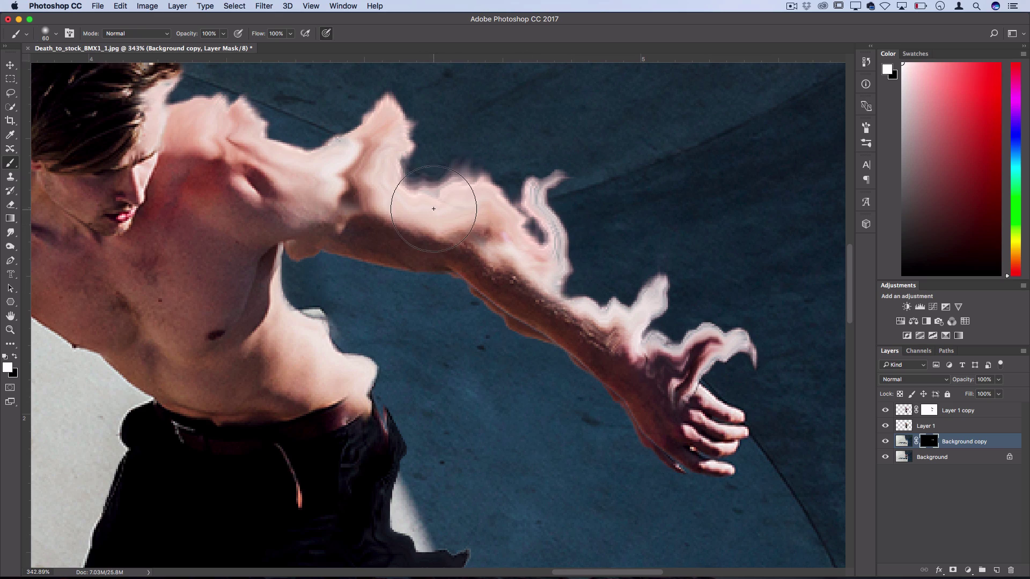
scroll(418, 199, "down", 15)
scroll(419, 199, "left", 3)
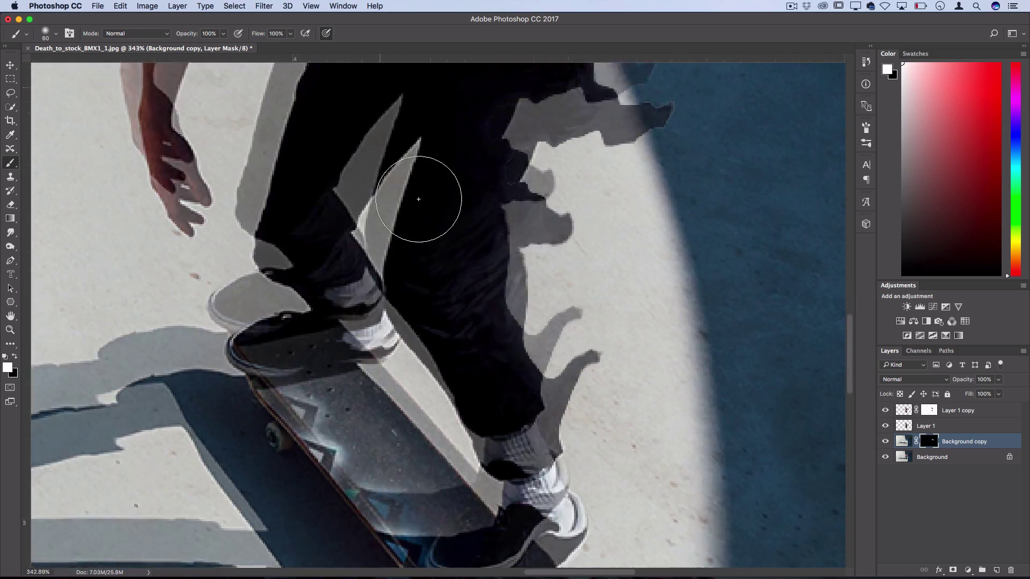
scroll(541, 264, "up", 3)
scroll(541, 264, "right", 1)
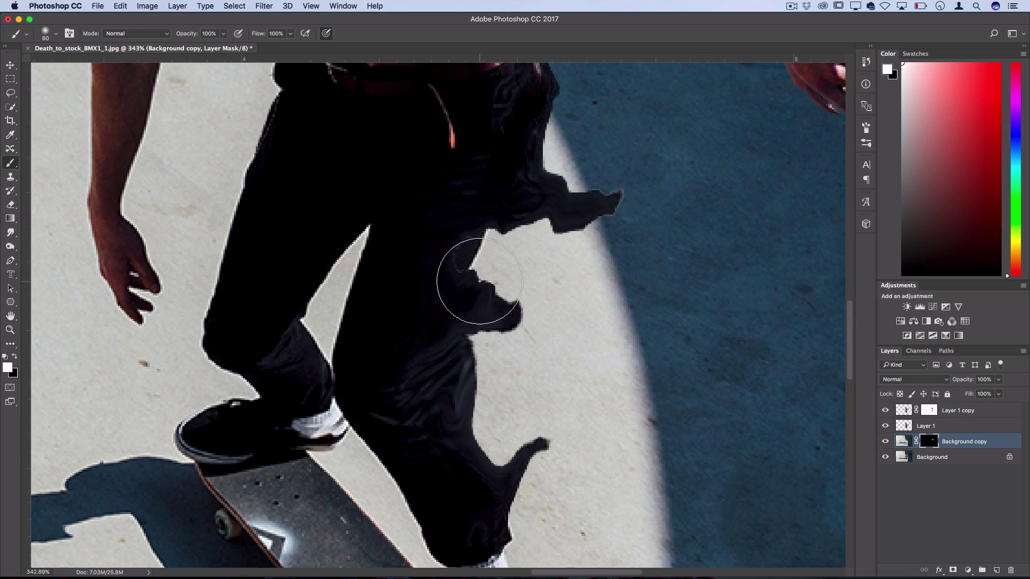
scroll(471, 269, "up", 2)
mouse_move(472, 250)
left_mouse_down()
mouse_move(474, 223)
mouse_move(475, 234)
left_mouse_up()
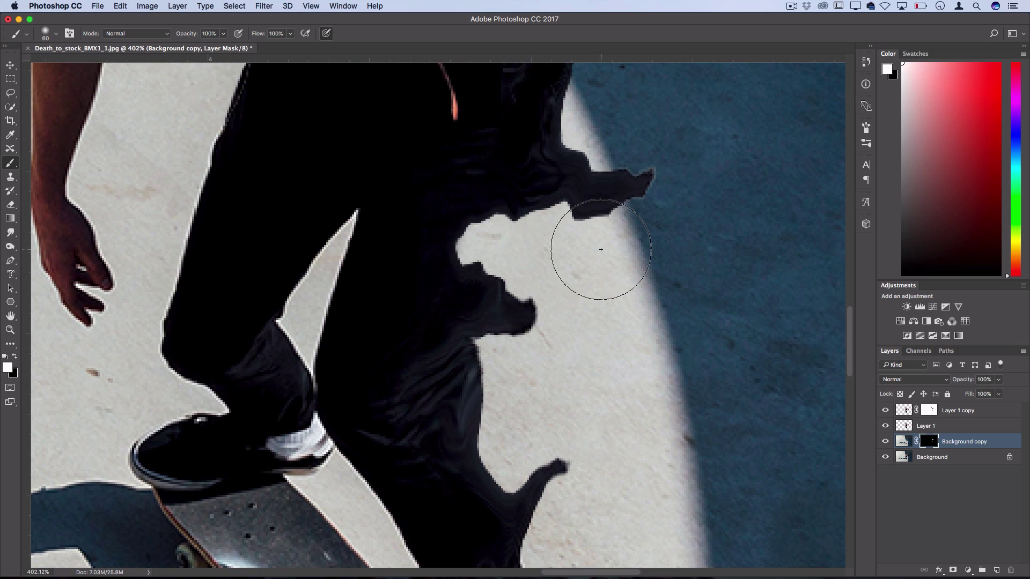
scroll(593, 244, "down", 5)
scroll(601, 249, "down", 5)
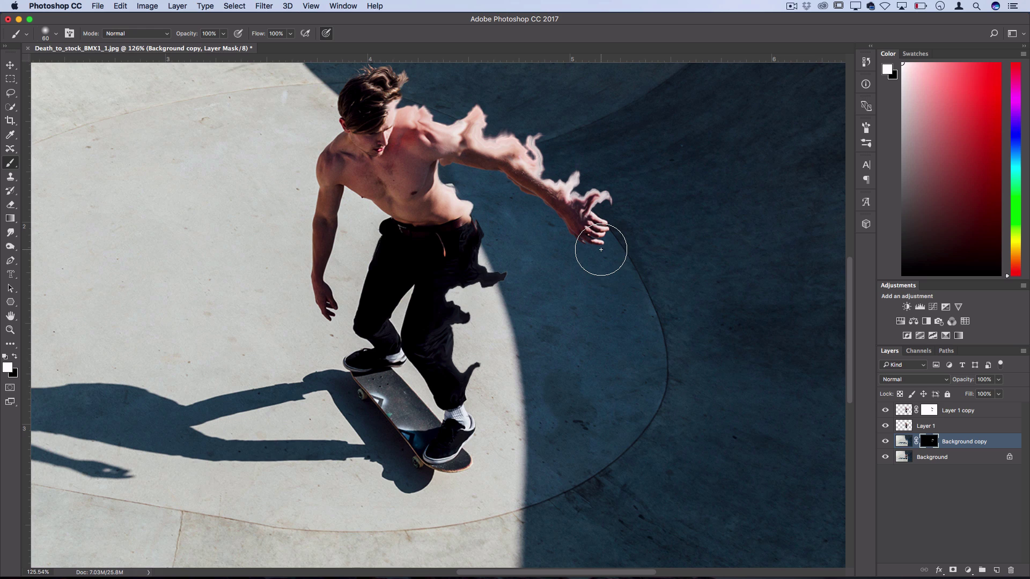
Step: Toggle Background copy off and on twice to compare, leaving it visible
scroll(601, 250, "down", 2)
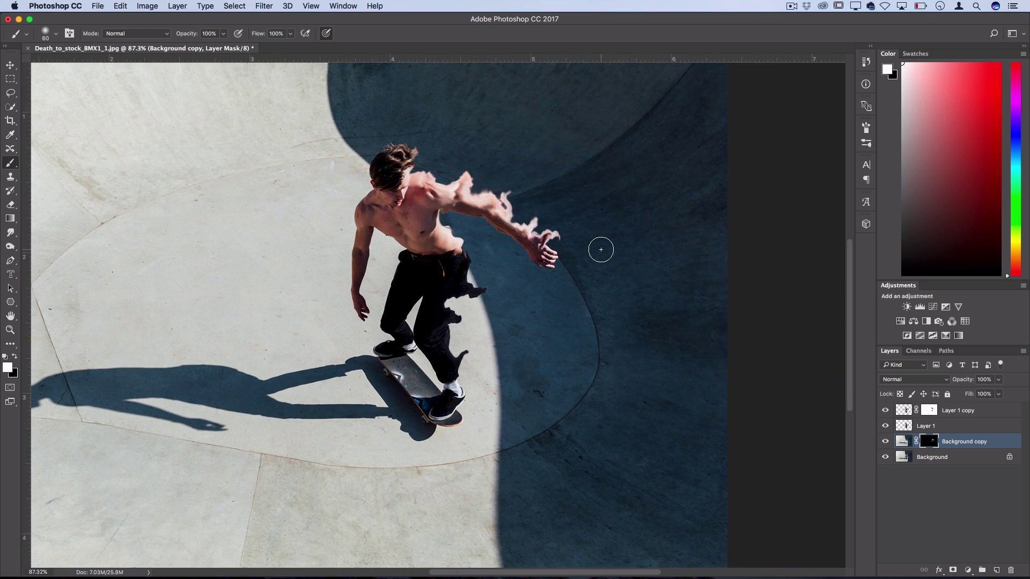
left_click(886, 440)
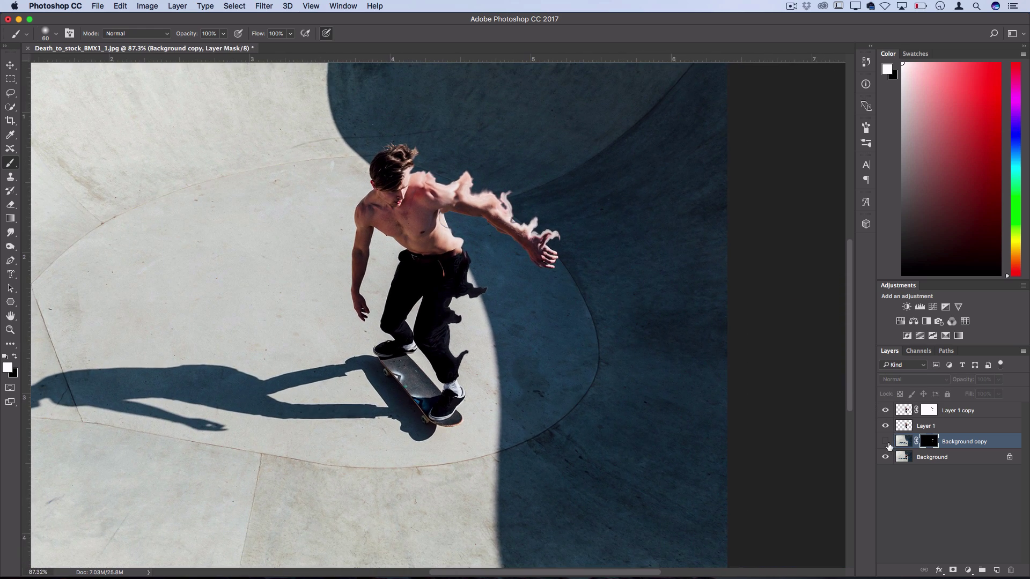
left_click(886, 441)
left_click(885, 441)
left_click(886, 441)
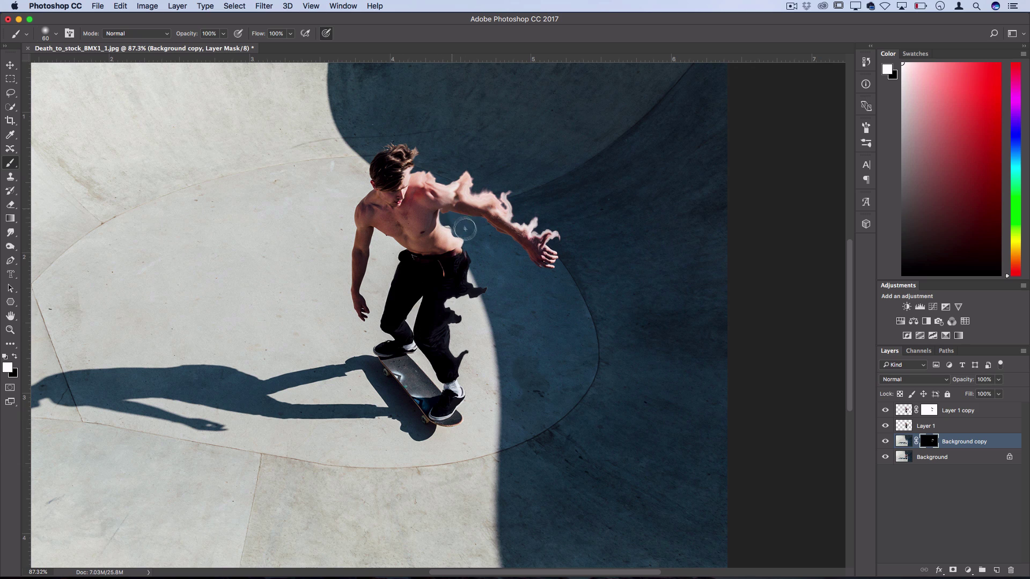